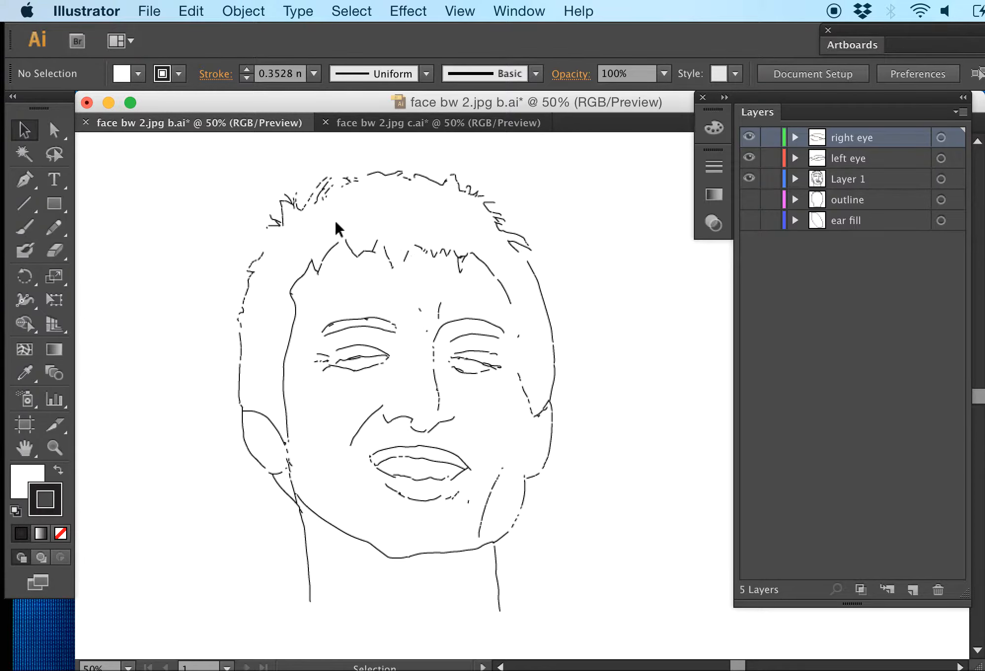
Switch to face bw 2.jpg c.ai and hide Layer 1 and the left eye and right eye layers
{"action": "left_click", "coordinate": [398, 127]}
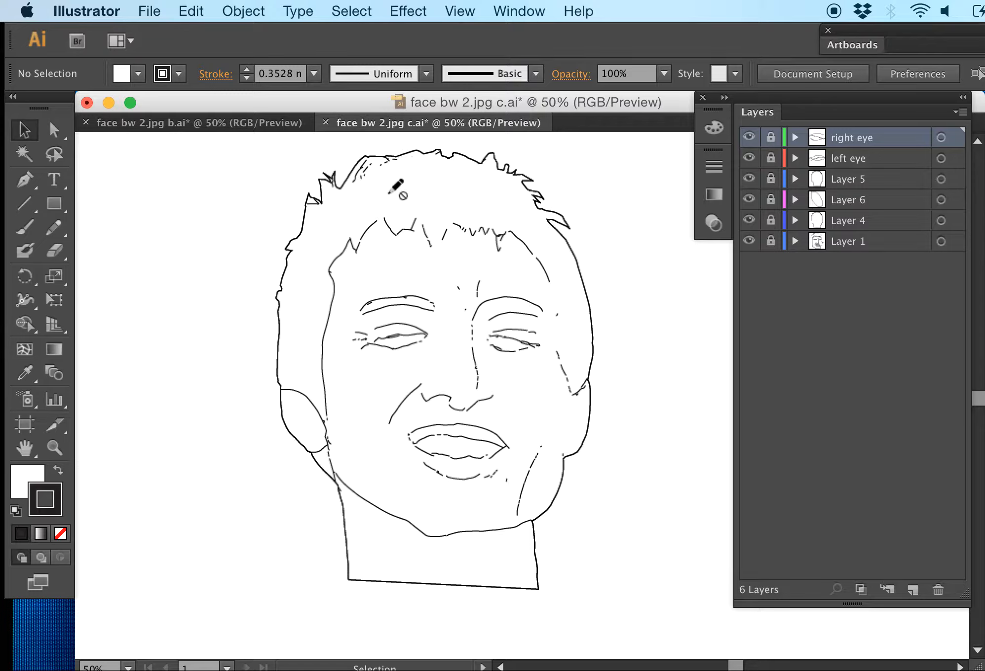
{"action": "left_click", "coordinate": [26, 130]}
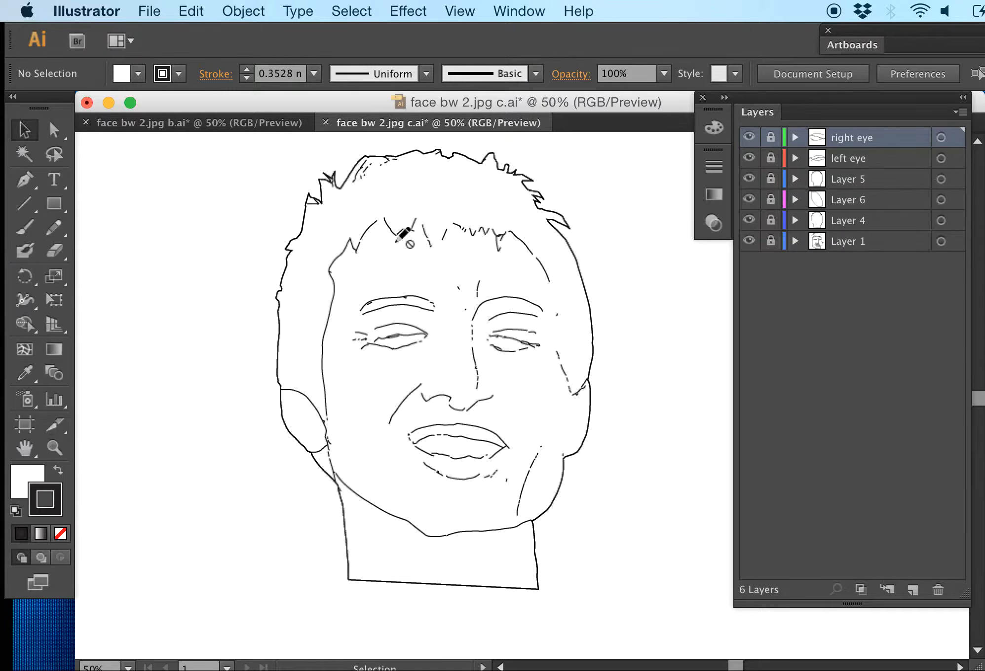
{"action": "left_click", "coordinate": [749, 242]}
{"action": "left_click", "coordinate": [749, 158]}
{"action": "left_click", "coordinate": [749, 138]}
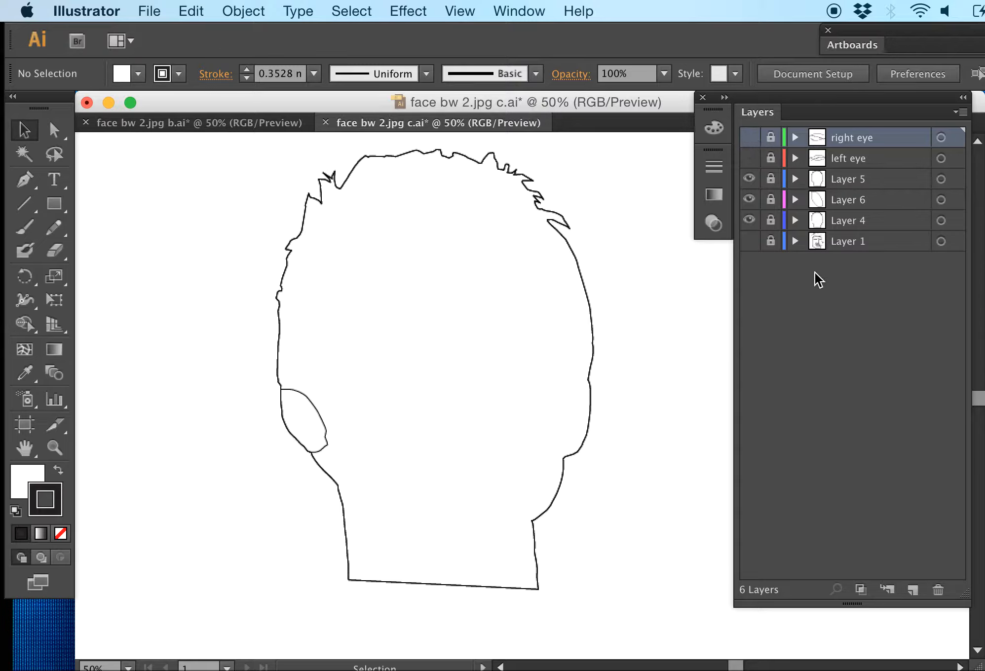
Compare the head outline and ear shapes by toggling the visibility of Layers 5, 4 and 6 in turn
{"action": "left_click", "coordinate": [749, 179]}
{"action": "left_click", "coordinate": [750, 220]}
{"action": "left_click", "coordinate": [749, 220]}
{"action": "left_click", "coordinate": [748, 180]}
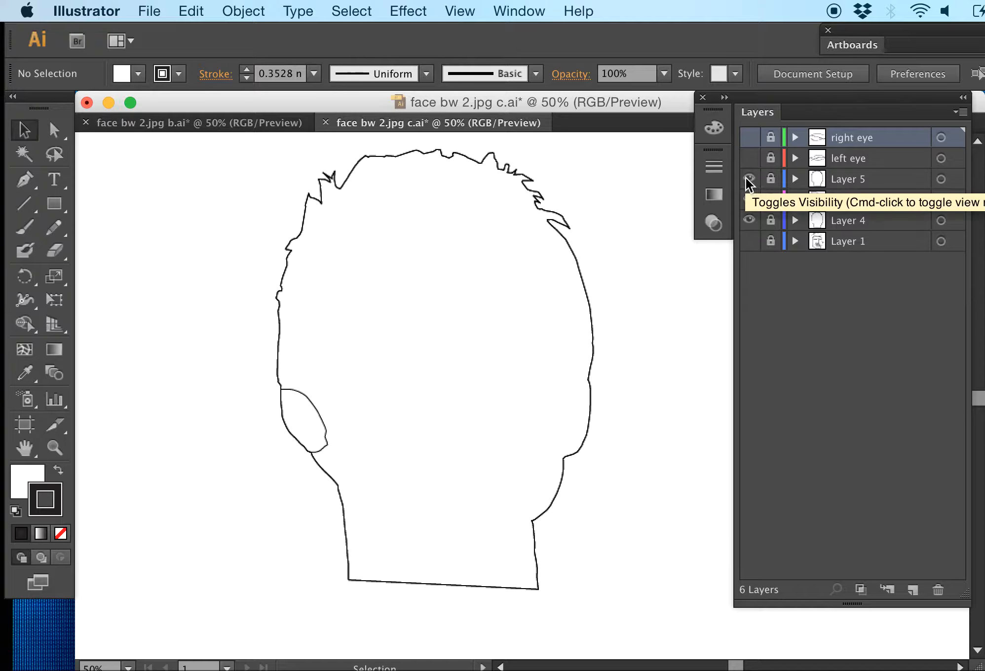
{"action": "left_click", "coordinate": [749, 180]}
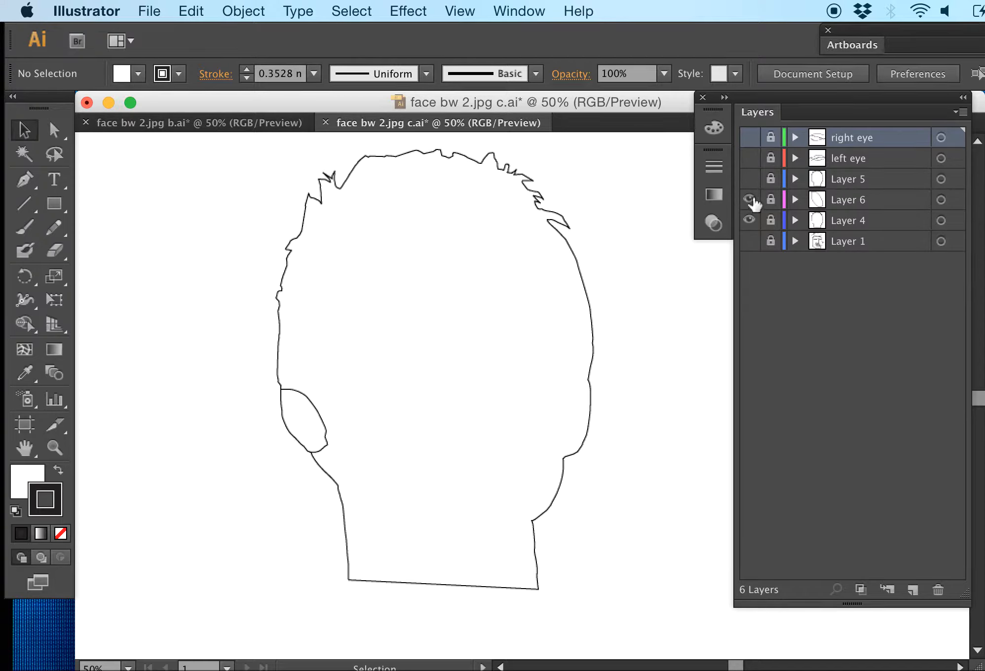
{"action": "left_click", "coordinate": [749, 198]}
{"action": "left_click", "coordinate": [748, 199]}
{"action": "left_click", "coordinate": [749, 179]}
Hide Layers 6 and 4 so that only the head outline on Layer 5 is visible
{"action": "left_click", "coordinate": [749, 220]}
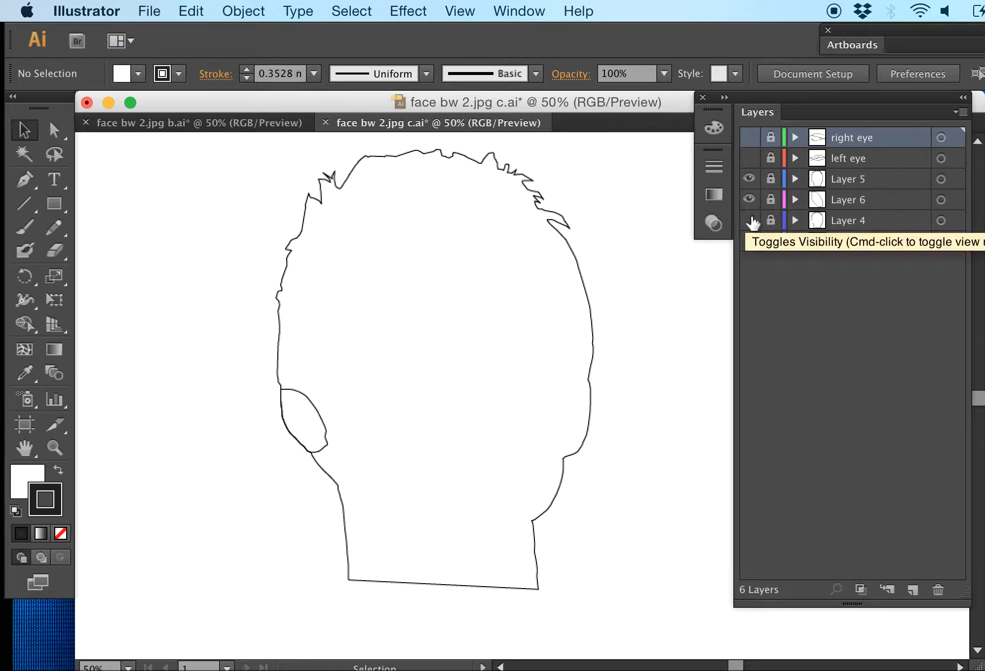
{"action": "left_click", "coordinate": [748, 199]}
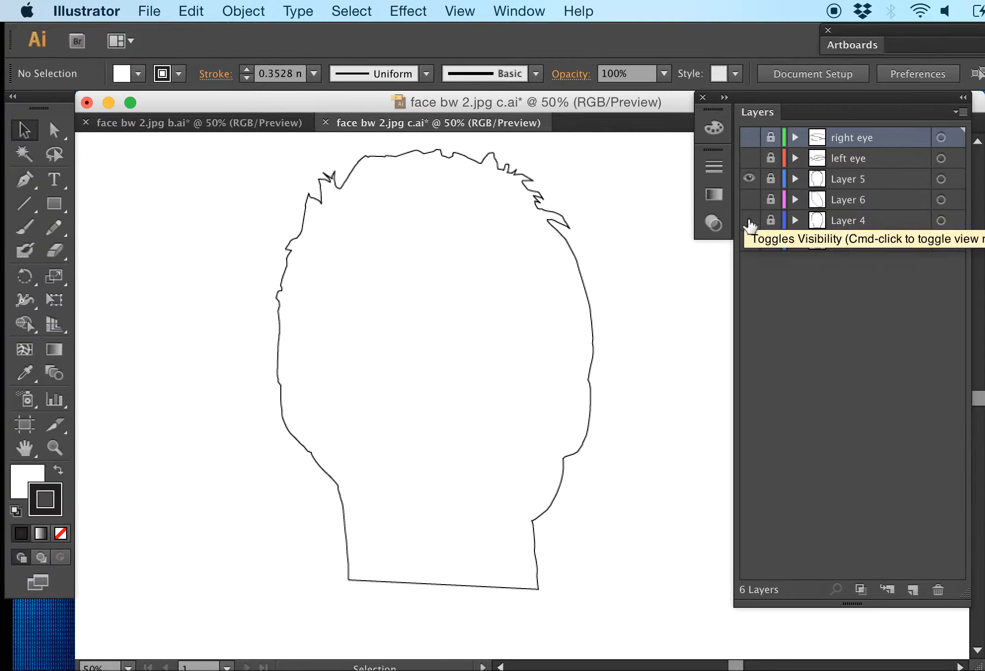
{"action": "left_click", "coordinate": [749, 220]}
{"action": "left_click", "coordinate": [749, 179]}
{"action": "left_click", "coordinate": [749, 178]}
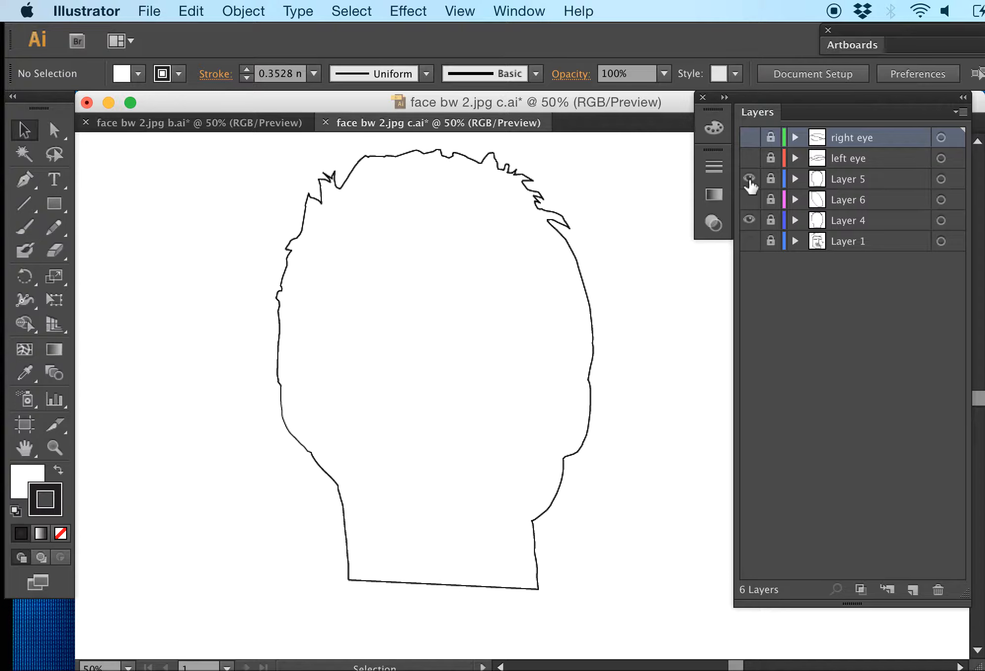
{"action": "left_click", "coordinate": [749, 220]}
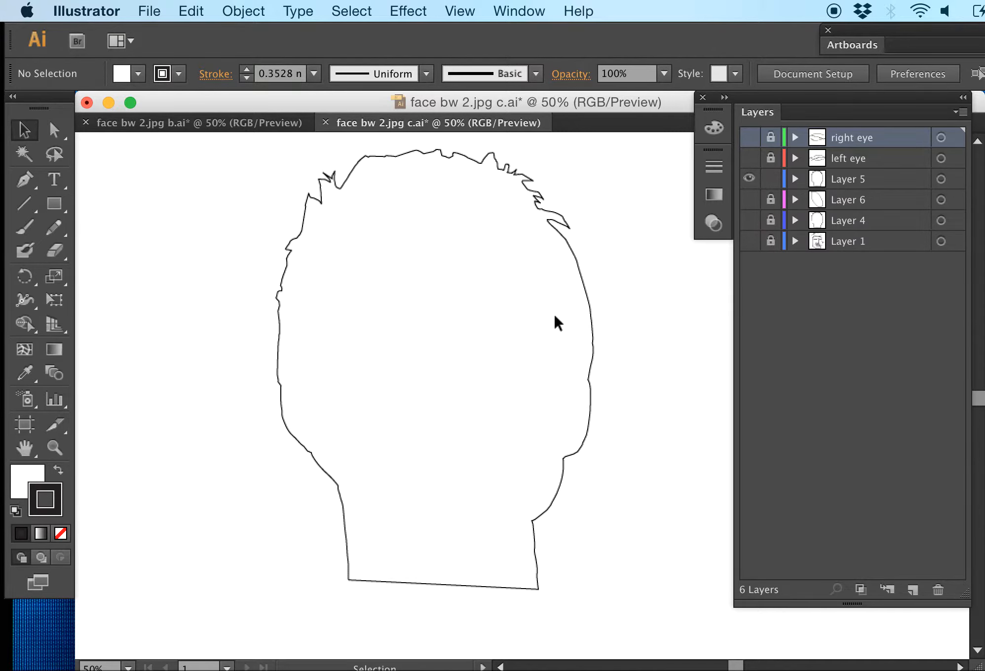
Select the head outline path on Layer 5 and copy it
{"action": "left_click", "coordinate": [572, 255]}
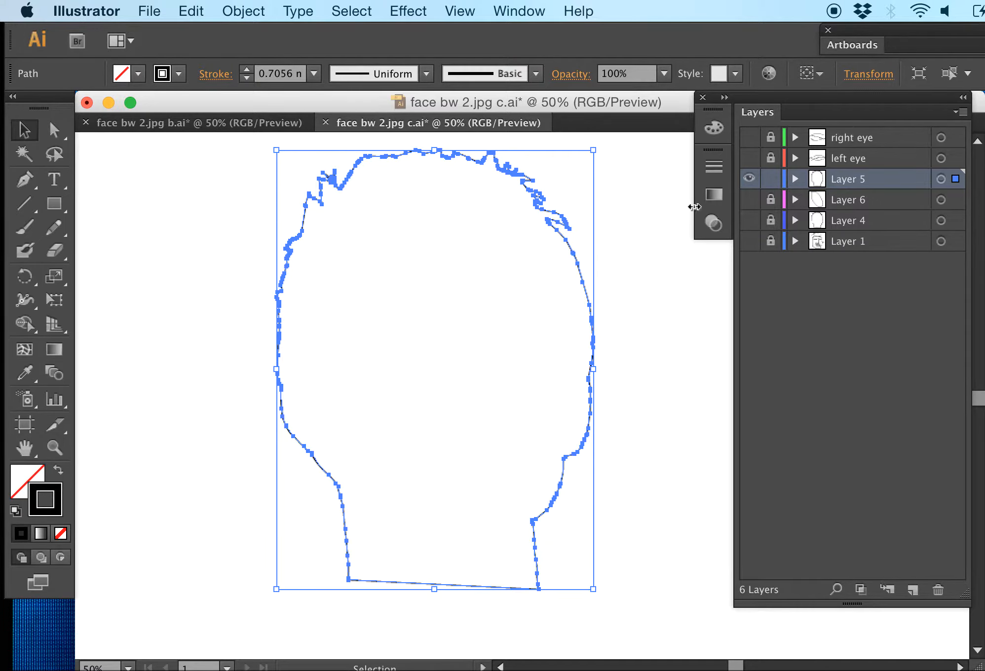
{"action": "left_click", "coordinate": [232, 124]}
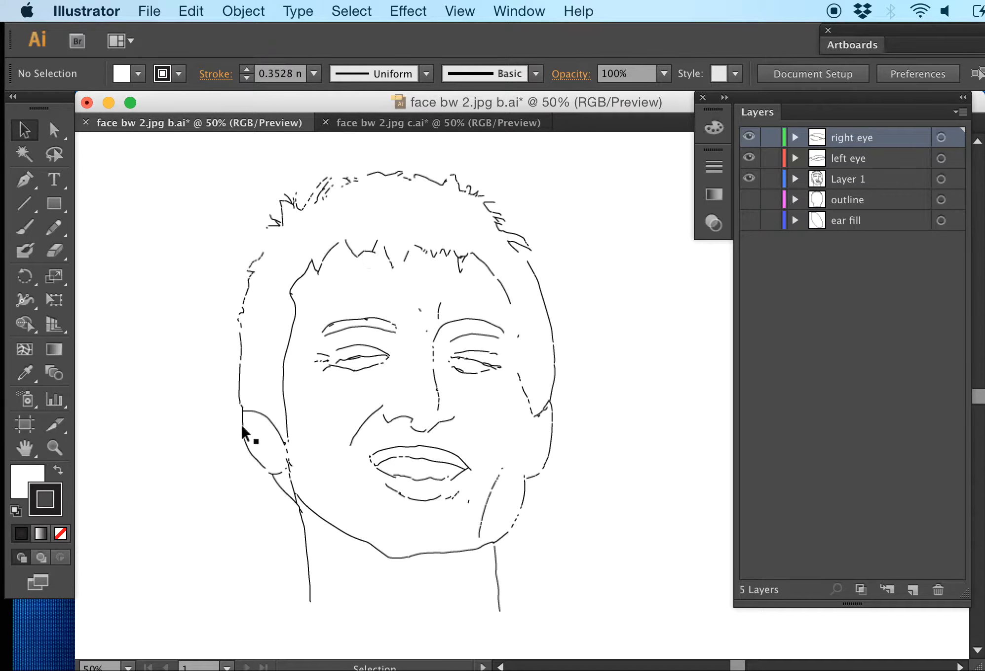
{"action": "left_click", "coordinate": [394, 123]}
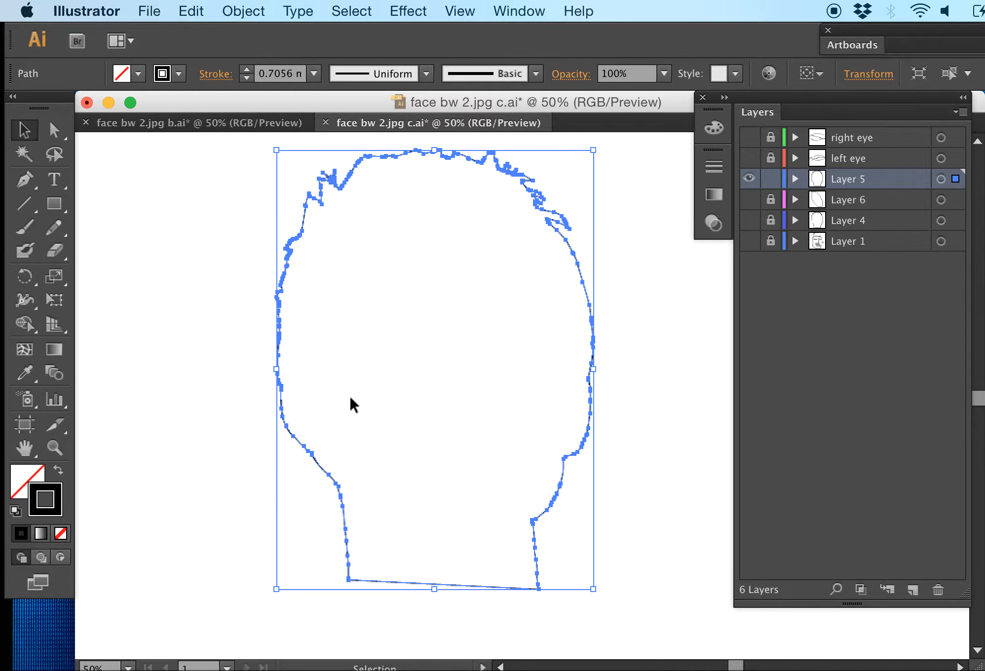
{"action": "left_click", "coordinate": [228, 11]}
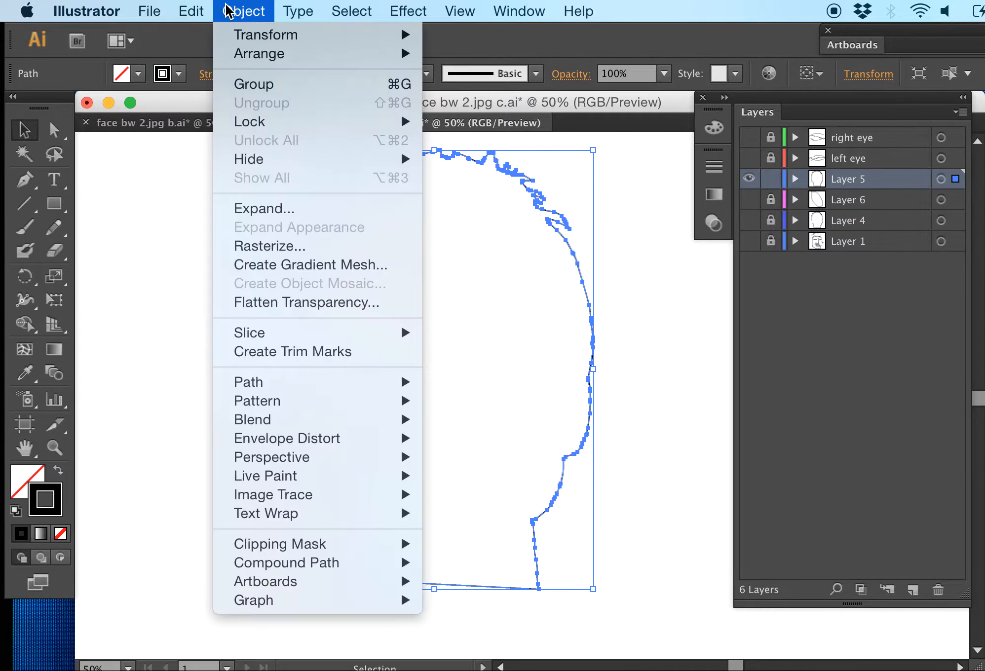
{"action": "mouse_move", "coordinate": [191, 10]}
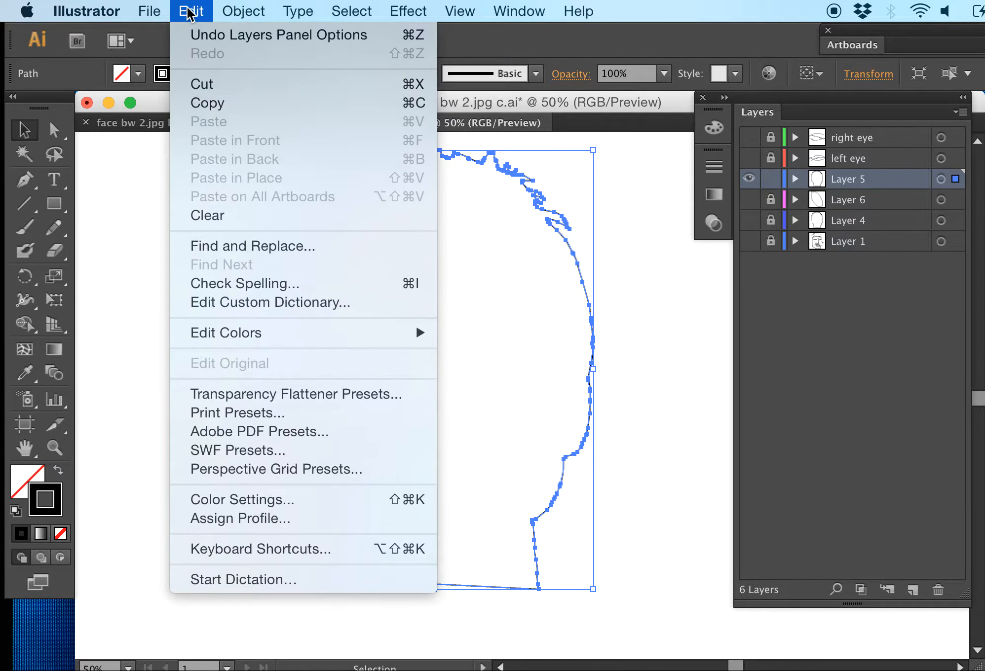
{"action": "left_click", "coordinate": [203, 102]}
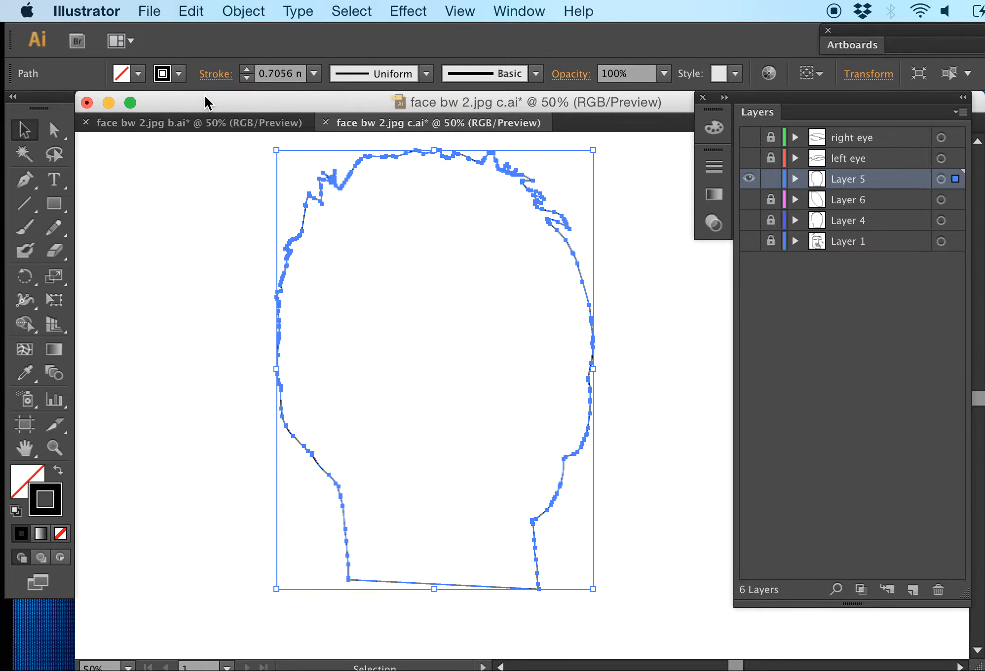
In face bw 2.jpg b.ai, add a new layer above right eye and lock all the other layers
{"action": "left_click", "coordinate": [211, 123]}
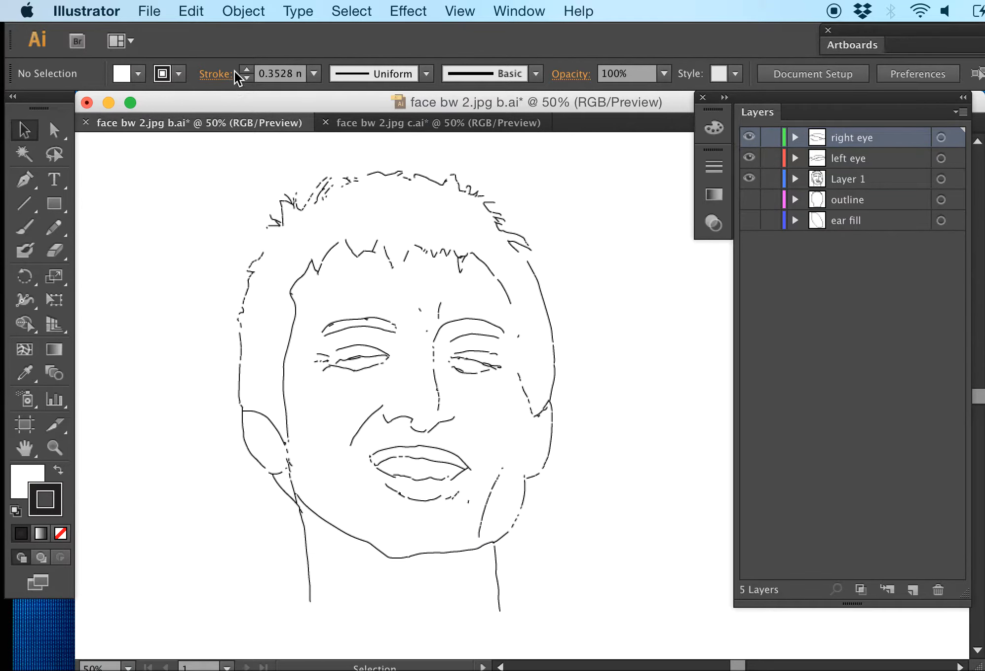
{"action": "left_click", "coordinate": [200, 11]}
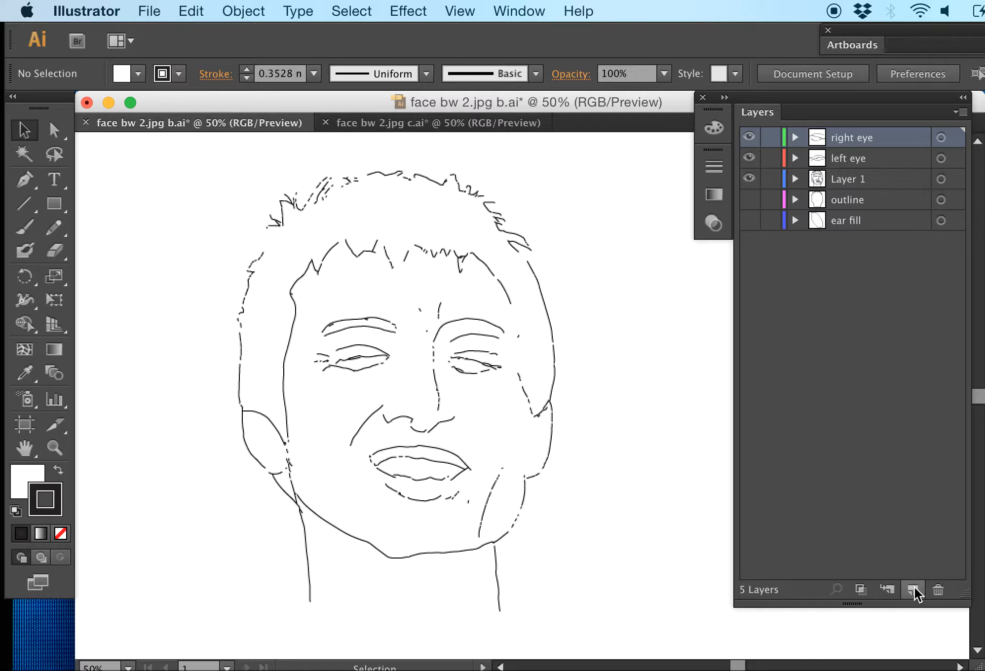
{"action": "left_click", "coordinate": [912, 590]}
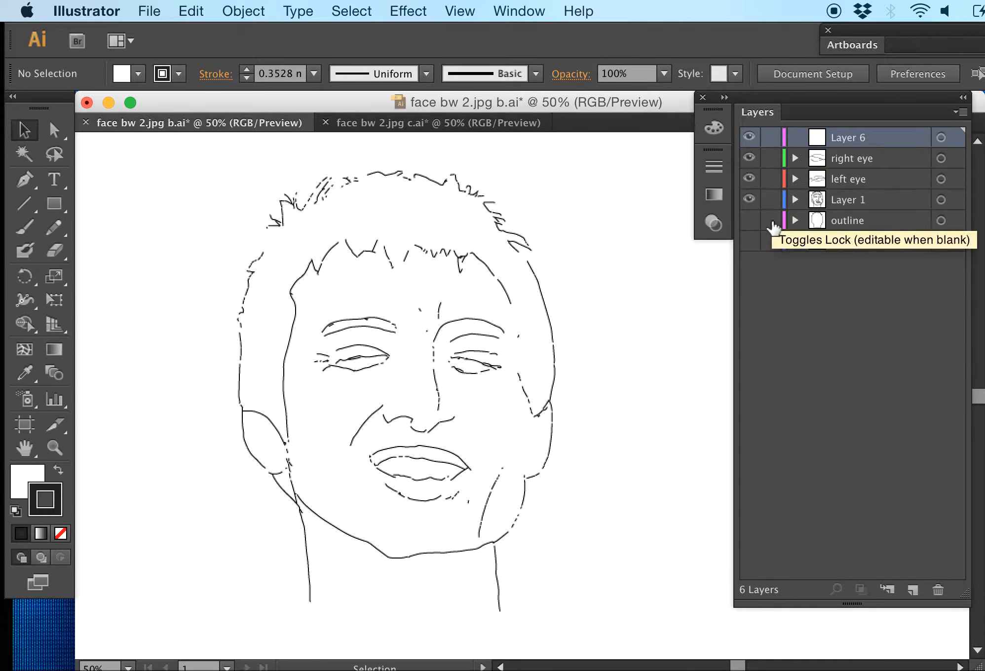
{"action": "left_click_drag", "start_coordinate": [768, 159], "coordinate": [765, 252]}
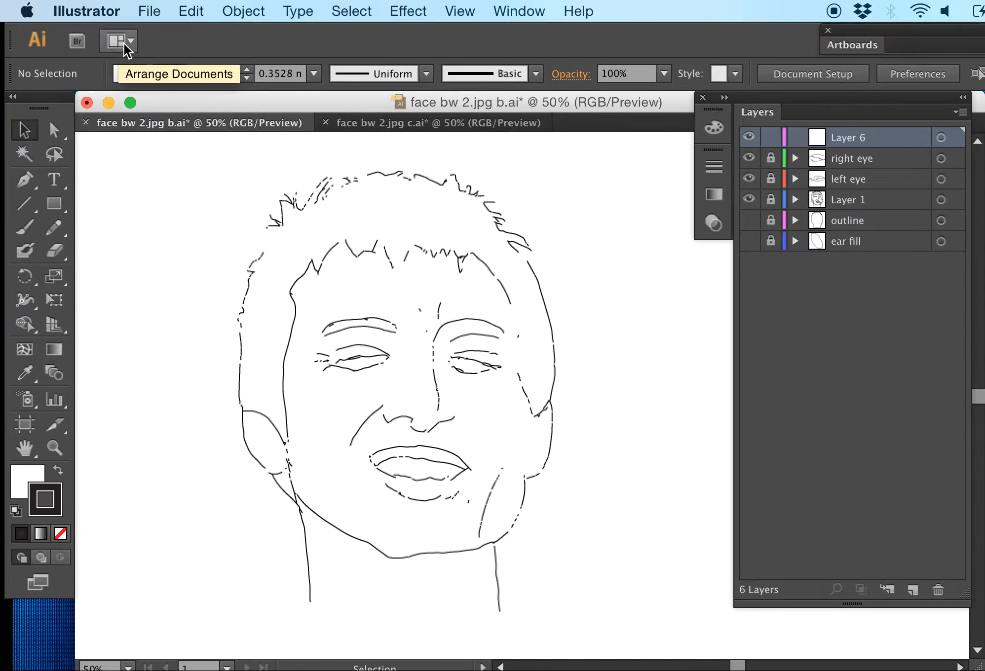
Paste the copied head outline in place on the new layer, then remove it
{"action": "left_click", "coordinate": [195, 10]}
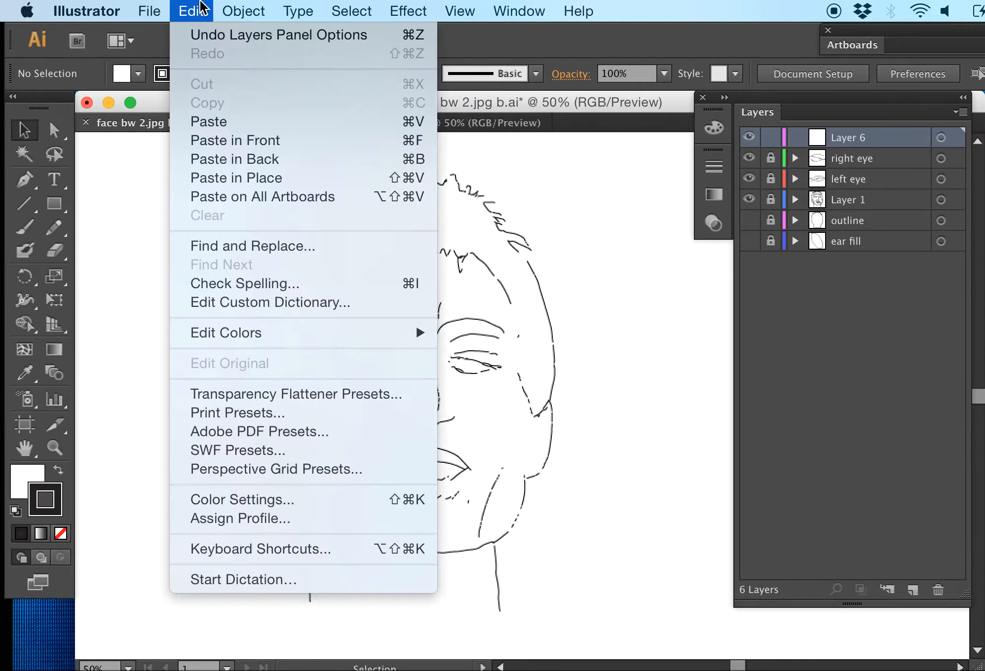
{"action": "left_click", "coordinate": [216, 187]}
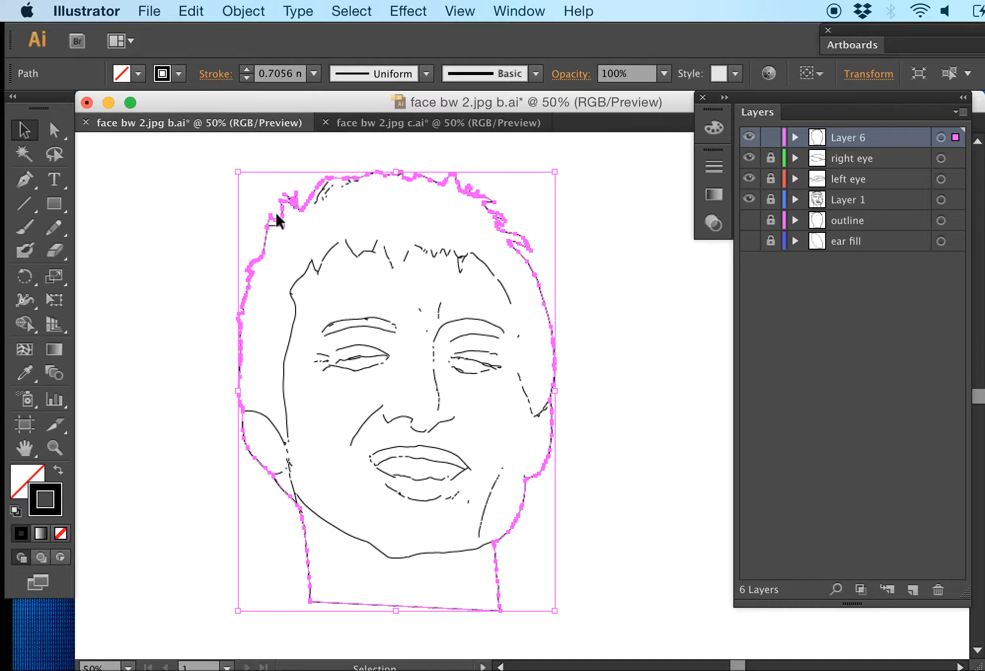
{"action": "key", "text": "Delete"}
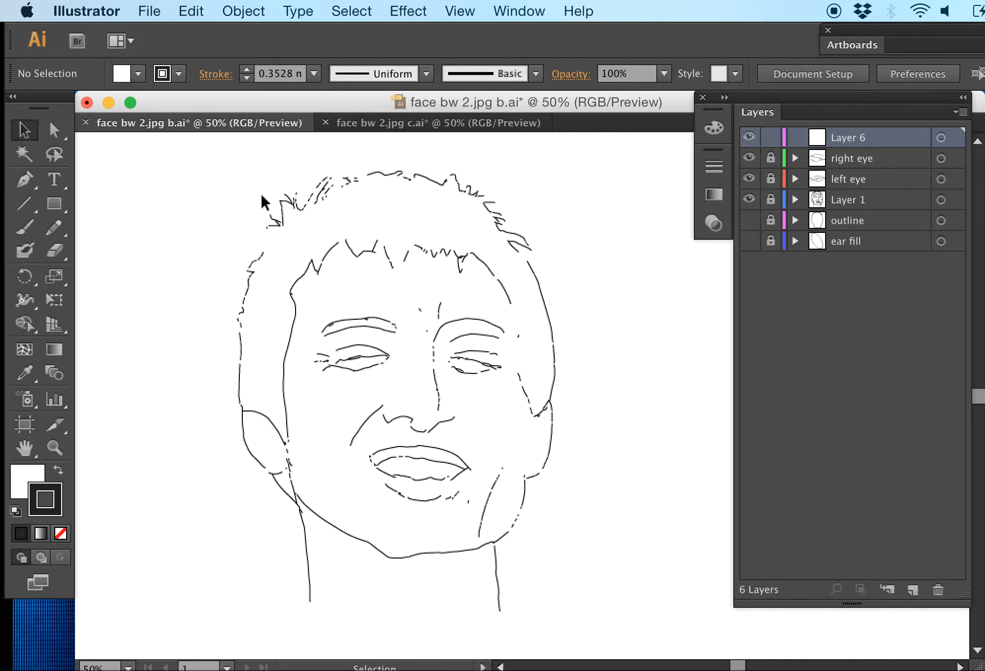
Try an ordinary paste of the copied head outline on the new layer, then delete the pasted path
{"action": "left_click", "coordinate": [190, 11]}
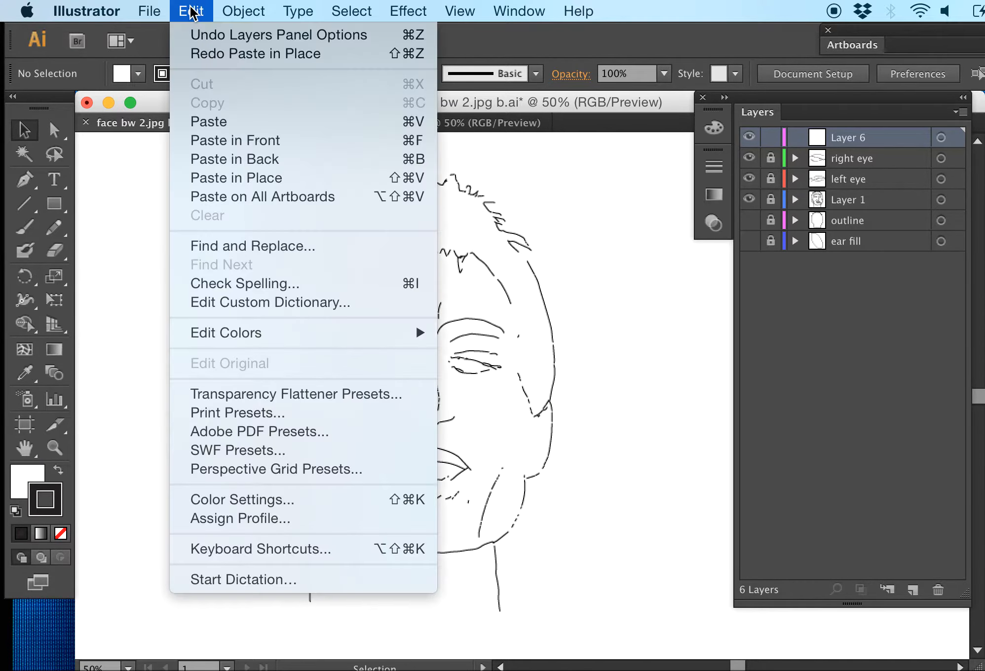
{"action": "left_click", "coordinate": [197, 118]}
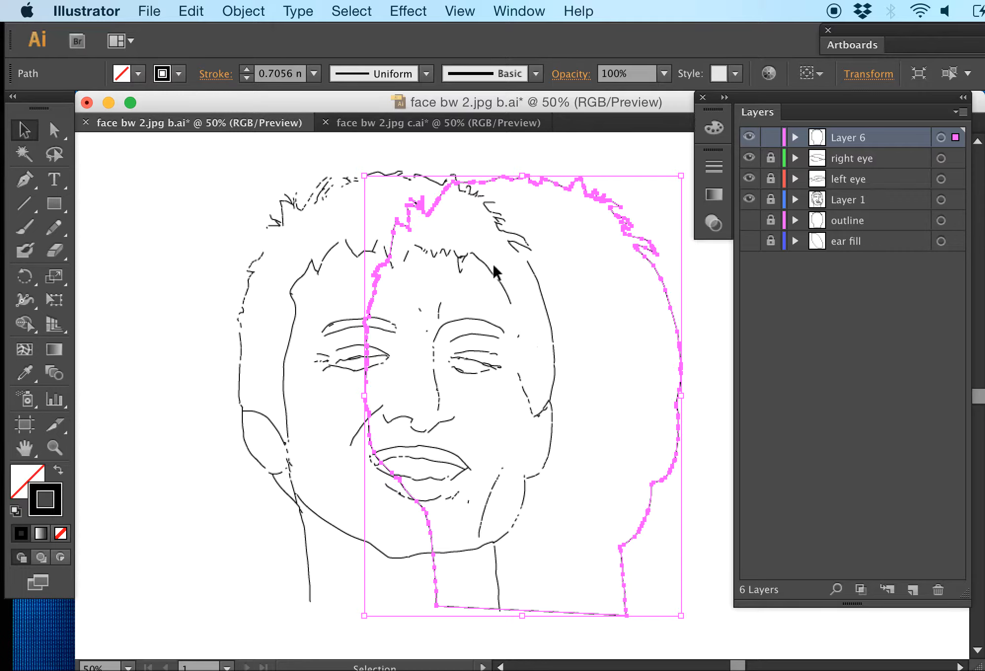
{"action": "key", "text": "Delete"}
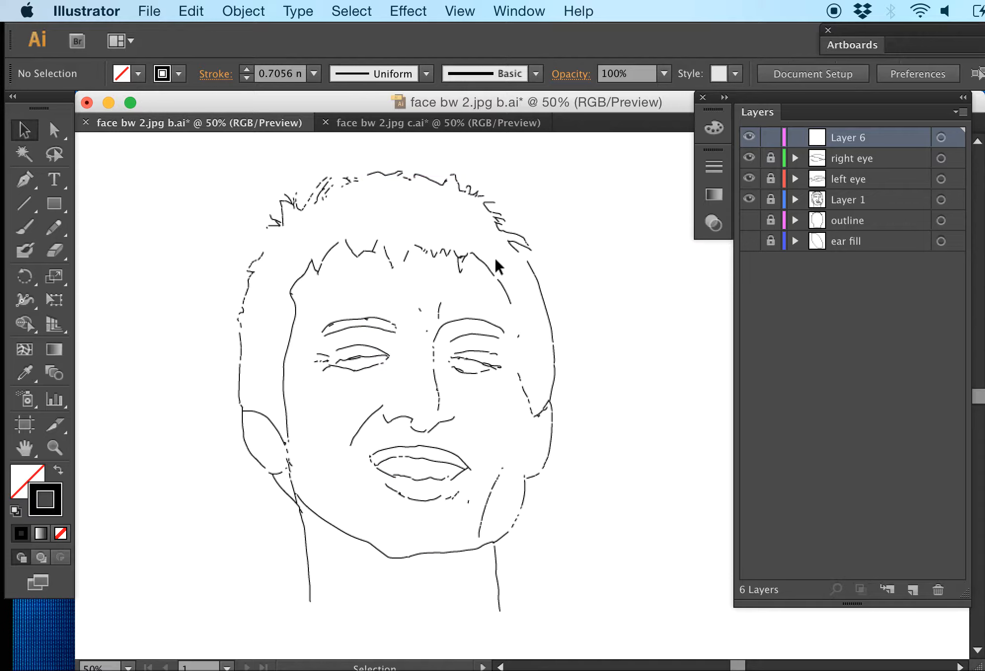
Paste the head outline in place over the face, then delete Layer 6 together with its artwork
{"action": "left_click", "coordinate": [193, 13]}
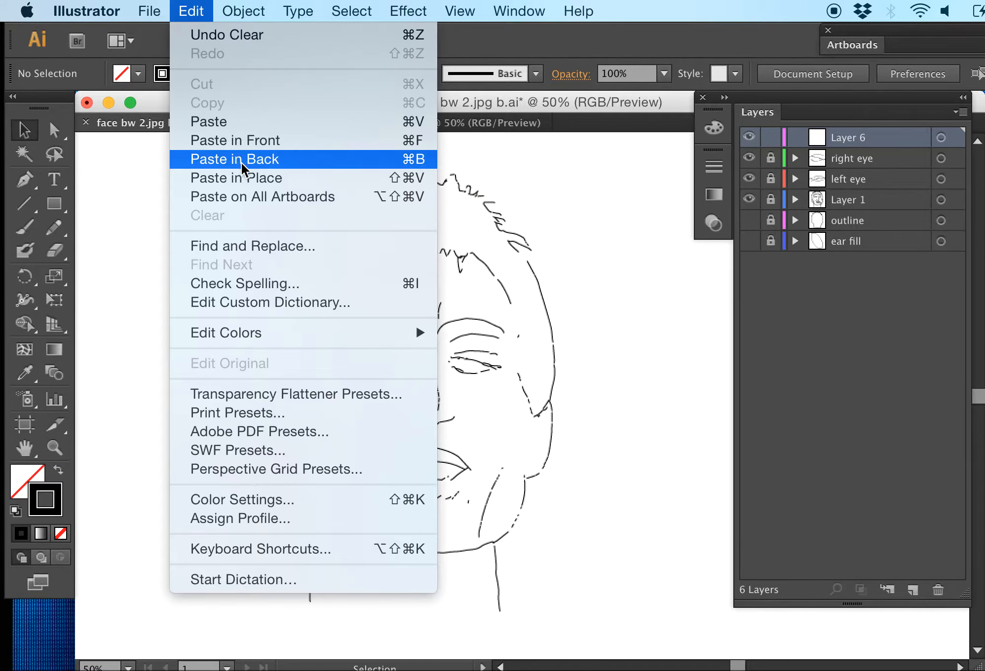
{"action": "left_click", "coordinate": [247, 177]}
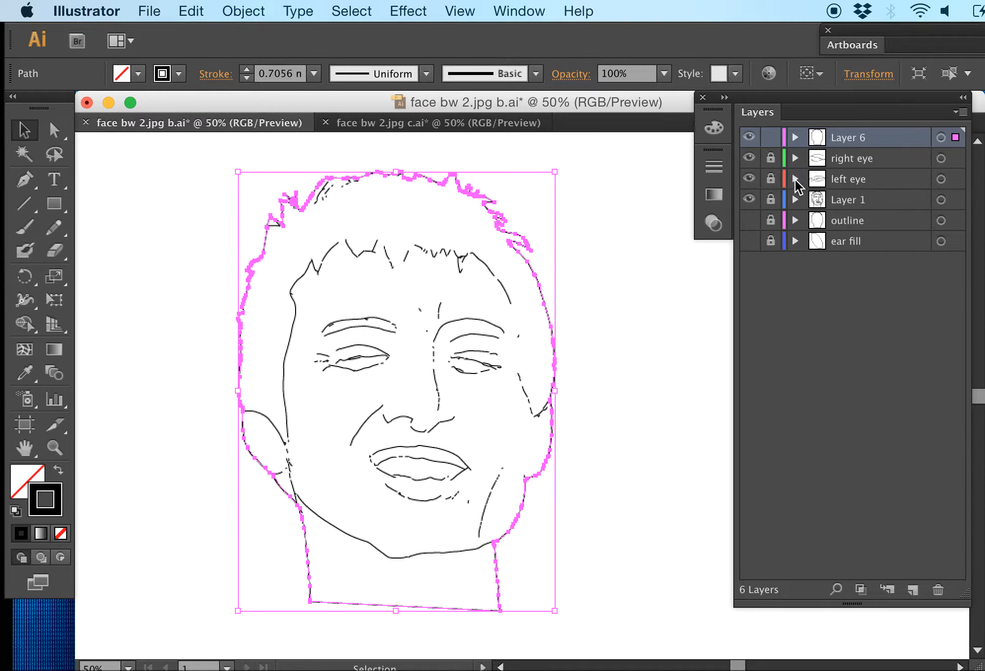
{"action": "left_click", "coordinate": [937, 590]}
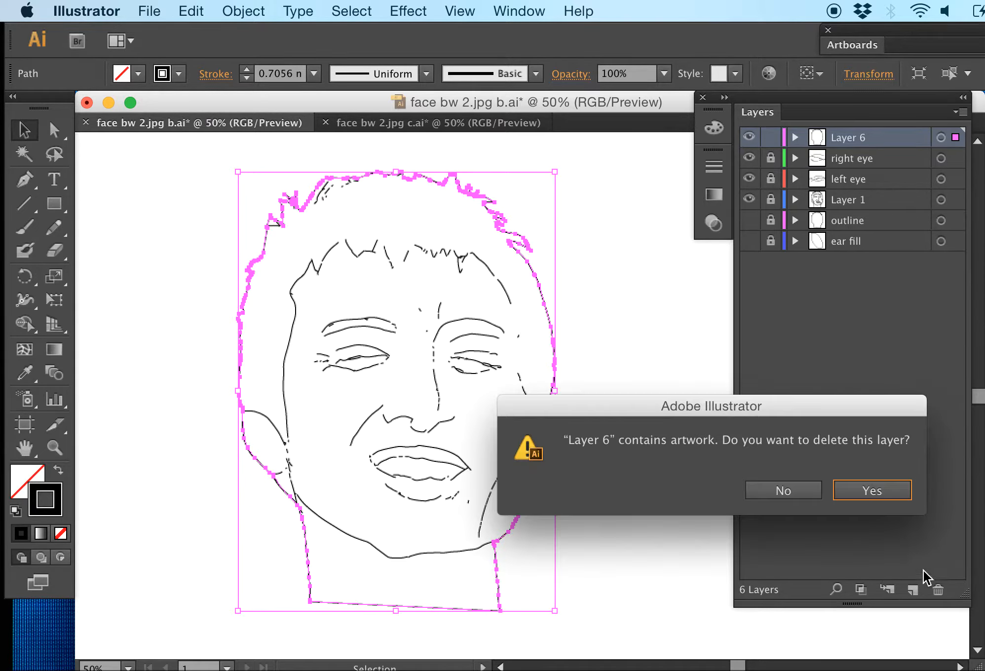
{"action": "left_click", "coordinate": [871, 490]}
Show the outline layer and preview it alone by hiding and restoring Layer 1 and both eye layers
{"action": "left_click", "coordinate": [749, 199]}
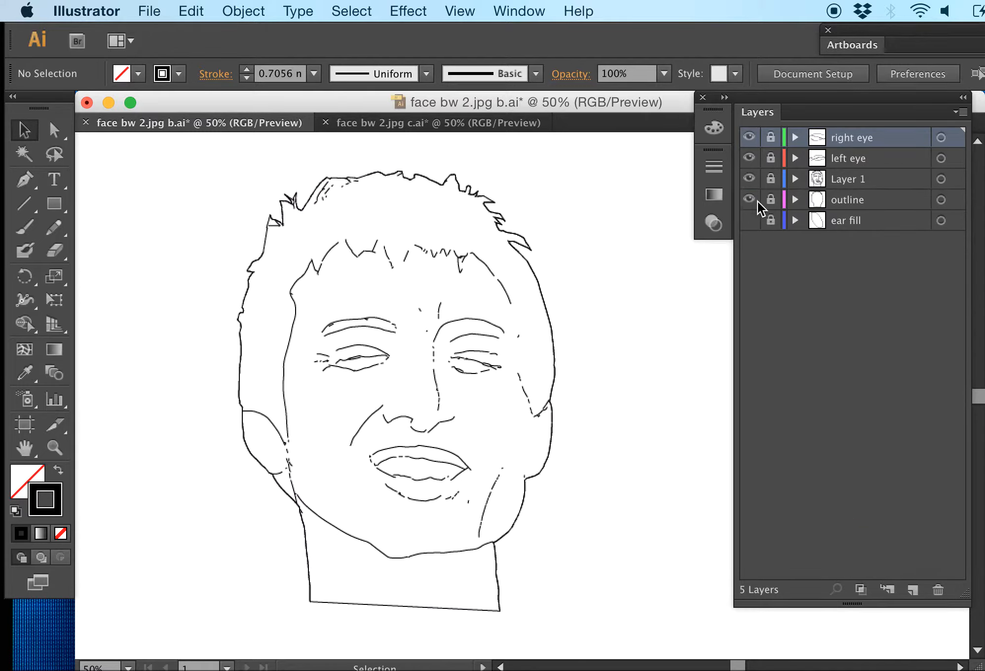
{"action": "left_click", "coordinate": [749, 179]}
{"action": "left_click", "coordinate": [749, 158]}
{"action": "left_click", "coordinate": [749, 137]}
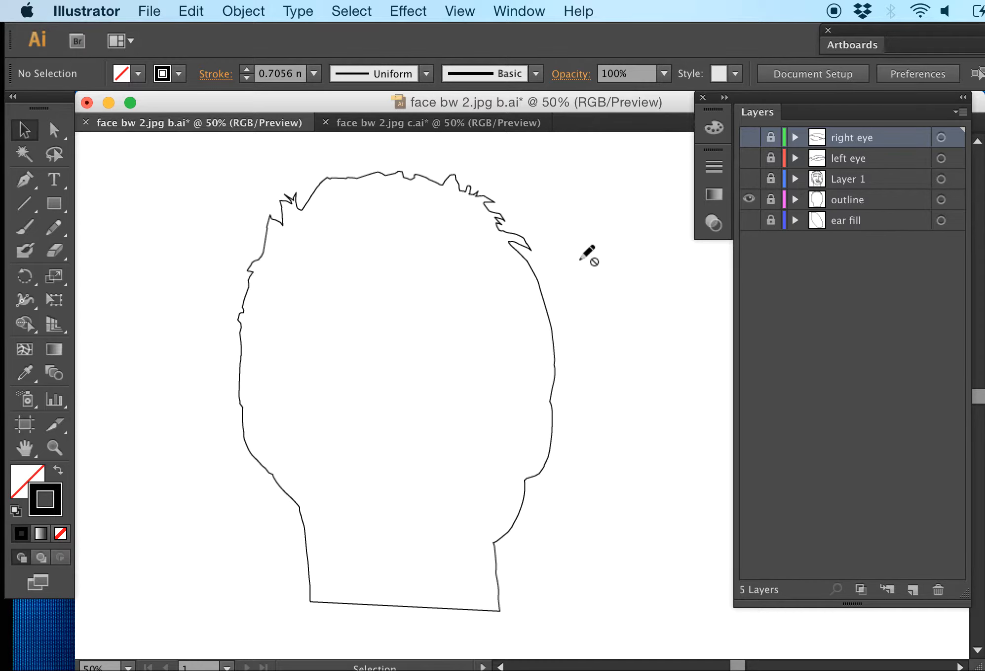
{"action": "left_click", "coordinate": [749, 178]}
{"action": "left_click", "coordinate": [748, 138]}
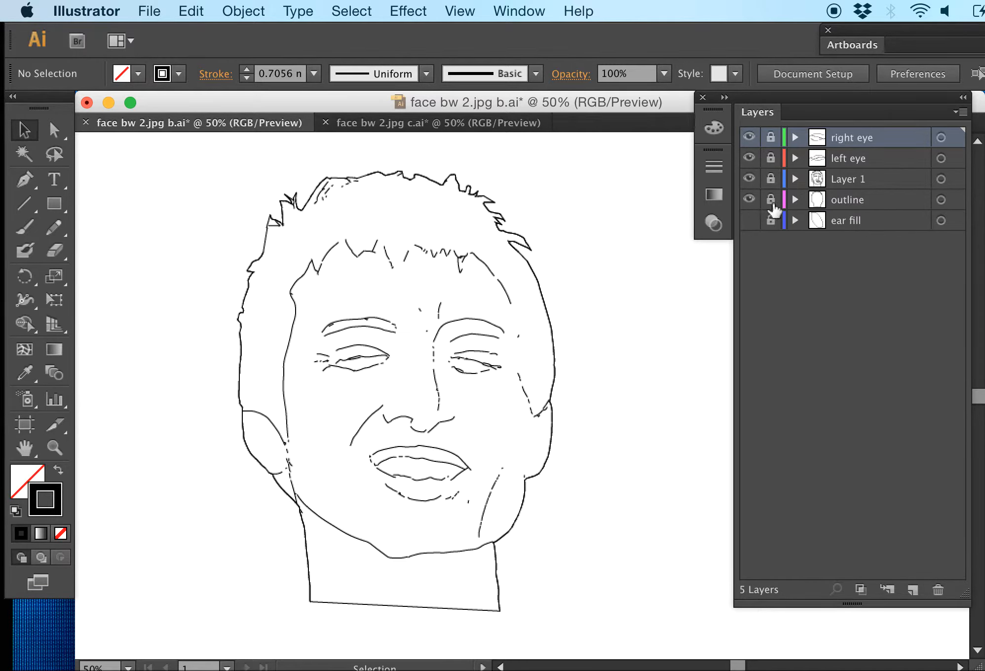
Unlock the outline layer, select its head outline path and set the stroke weight to 1 mm
{"action": "left_click", "coordinate": [770, 200]}
{"action": "left_click", "coordinate": [373, 11]}
{"action": "left_click", "coordinate": [366, 34]}
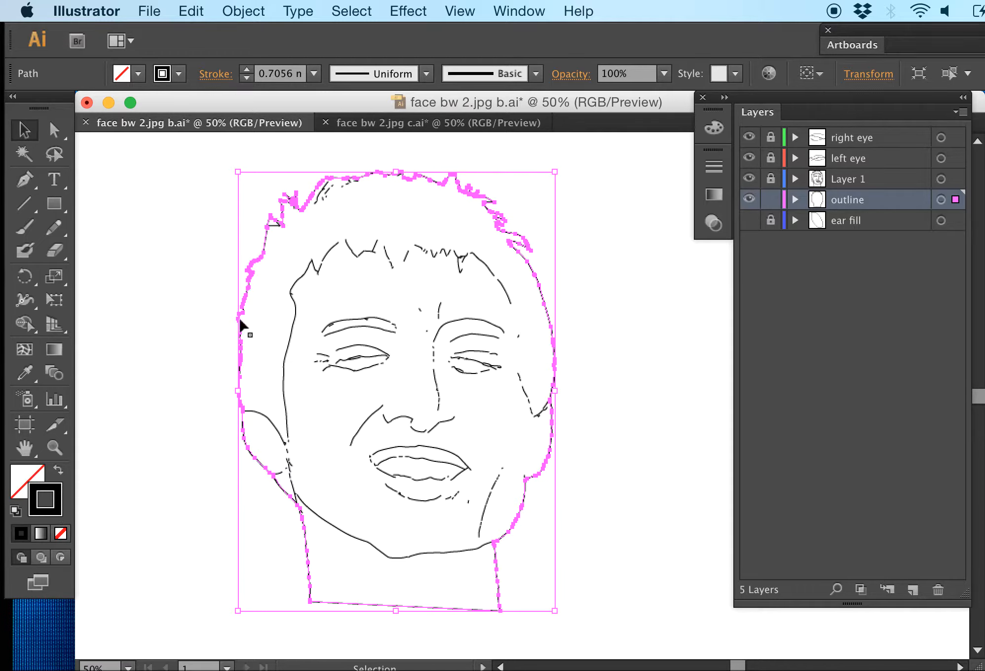
{"action": "left_click", "coordinate": [314, 74]}
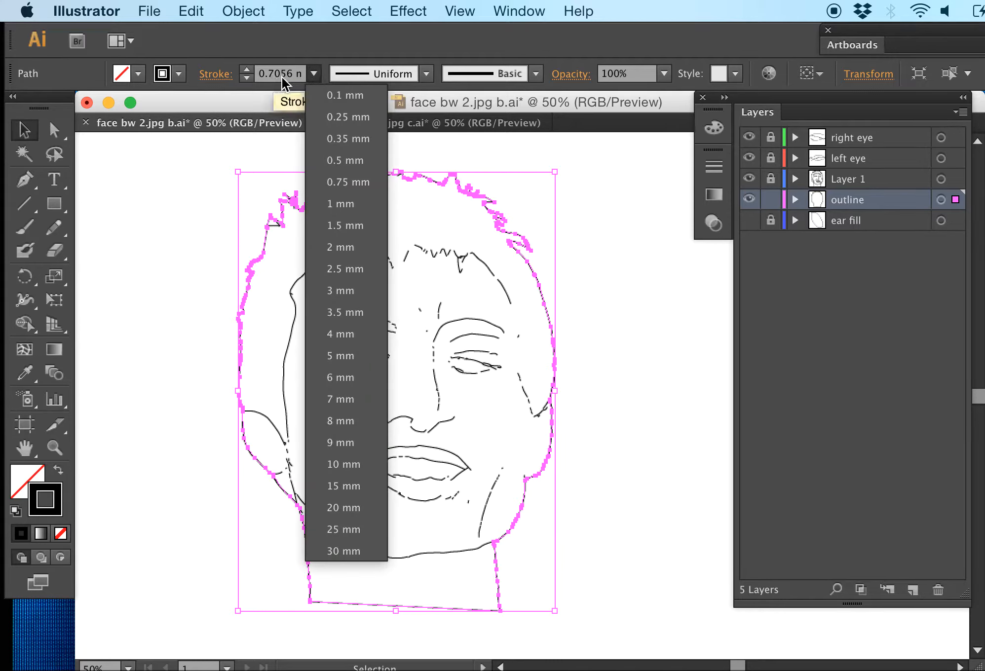
{"action": "left_click", "coordinate": [340, 203]}
{"action": "left_click", "coordinate": [490, 158]}
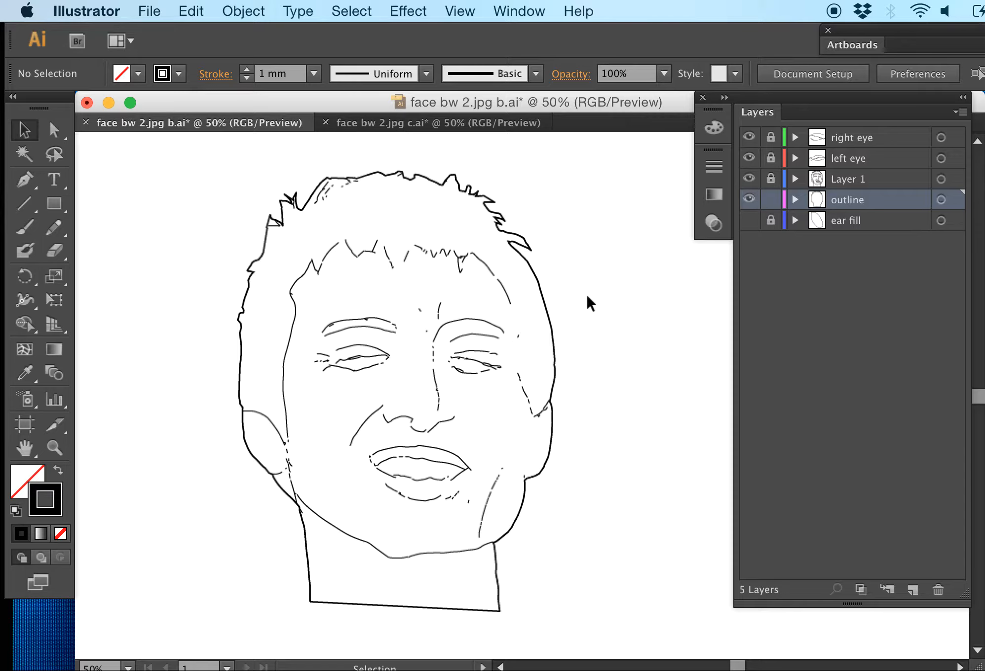
Undo the stroke weight change on the head outline and hide the outline layer
{"action": "key", "text": "super+z"}
{"action": "left_click", "coordinate": [623, 263]}
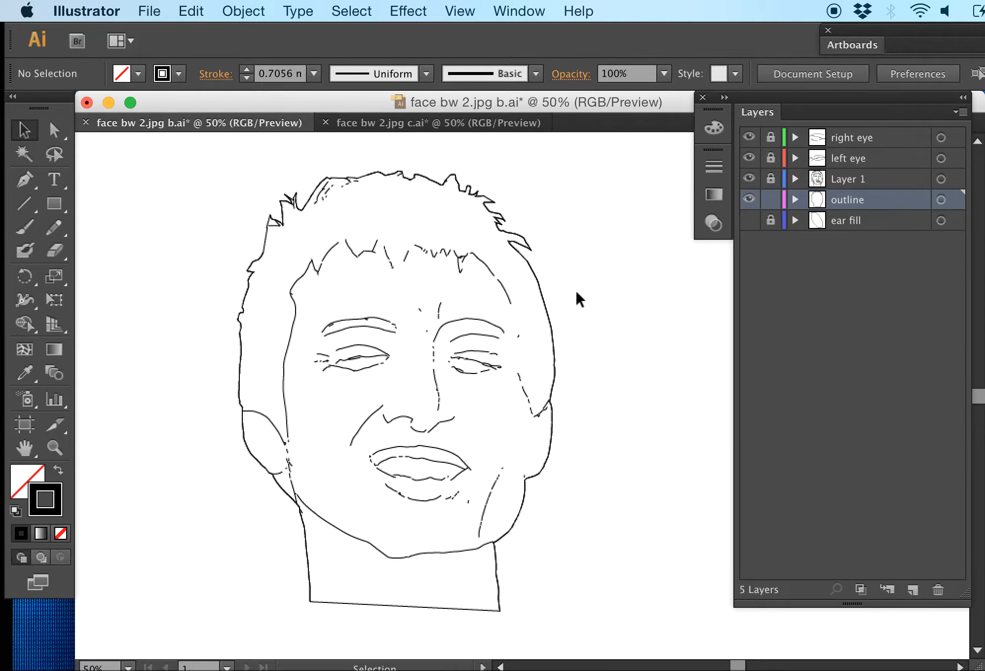
{"action": "left_click", "coordinate": [315, 74]}
{"action": "left_click", "coordinate": [561, 179]}
{"action": "left_click", "coordinate": [748, 200]}
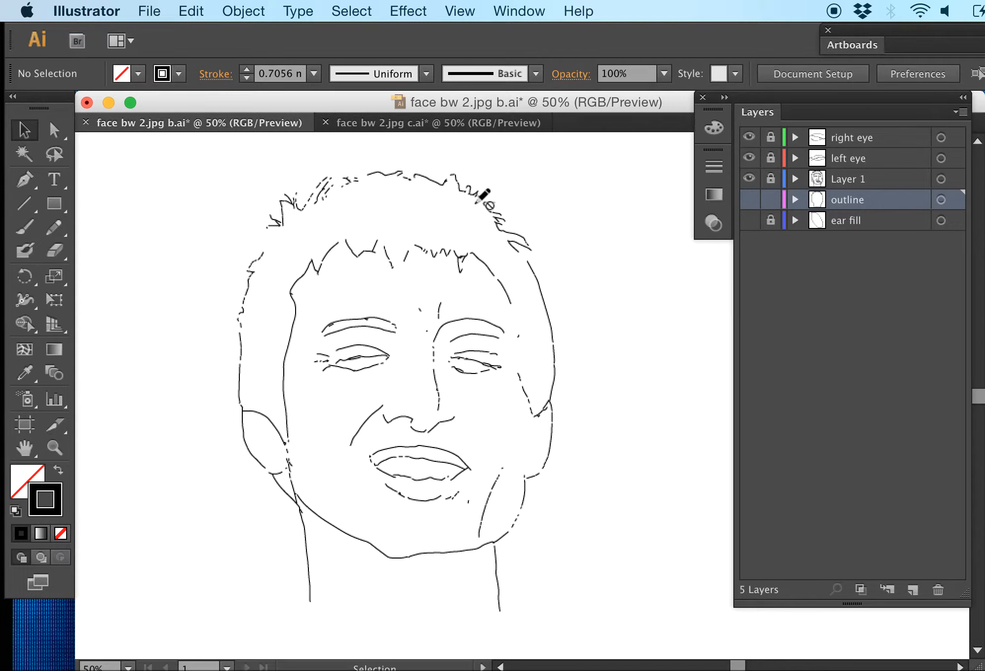
Show the outline layer and set its head outline path's stroke weight to 1.5 mm
{"action": "left_click", "coordinate": [749, 199]}
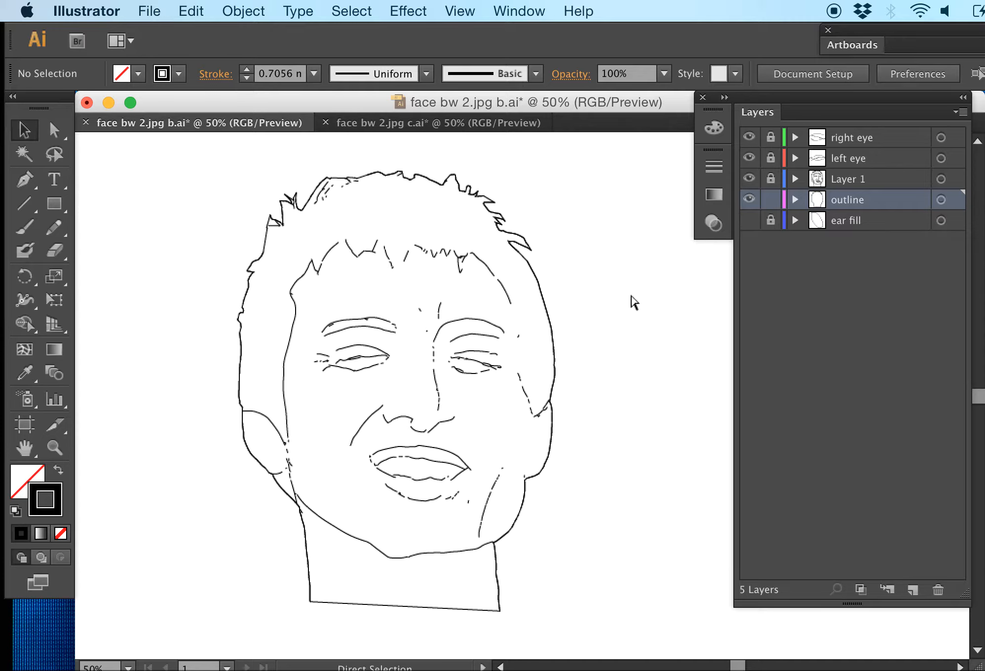
{"action": "key", "text": "super+a"}
{"action": "left_click", "coordinate": [313, 73]}
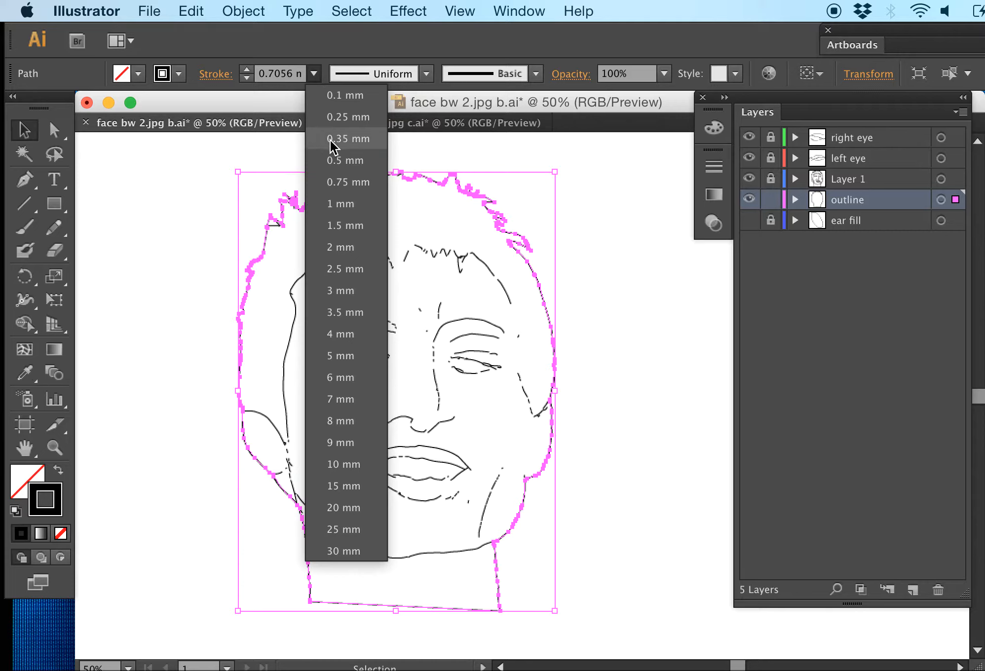
{"action": "left_click", "coordinate": [340, 225]}
{"action": "left_click", "coordinate": [620, 271]}
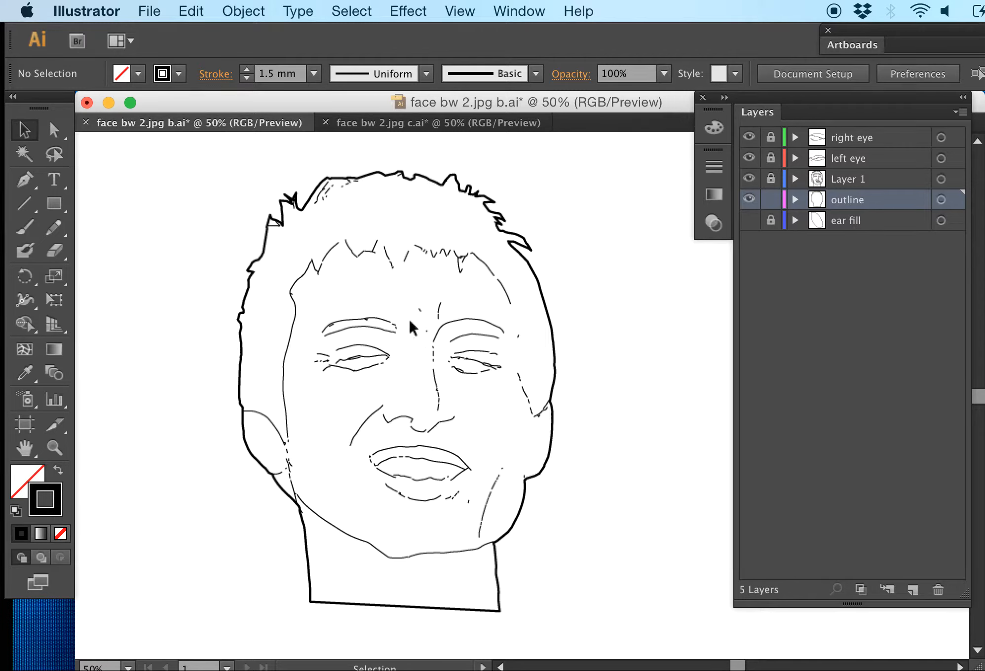
{"action": "left_click", "coordinate": [31, 472]}
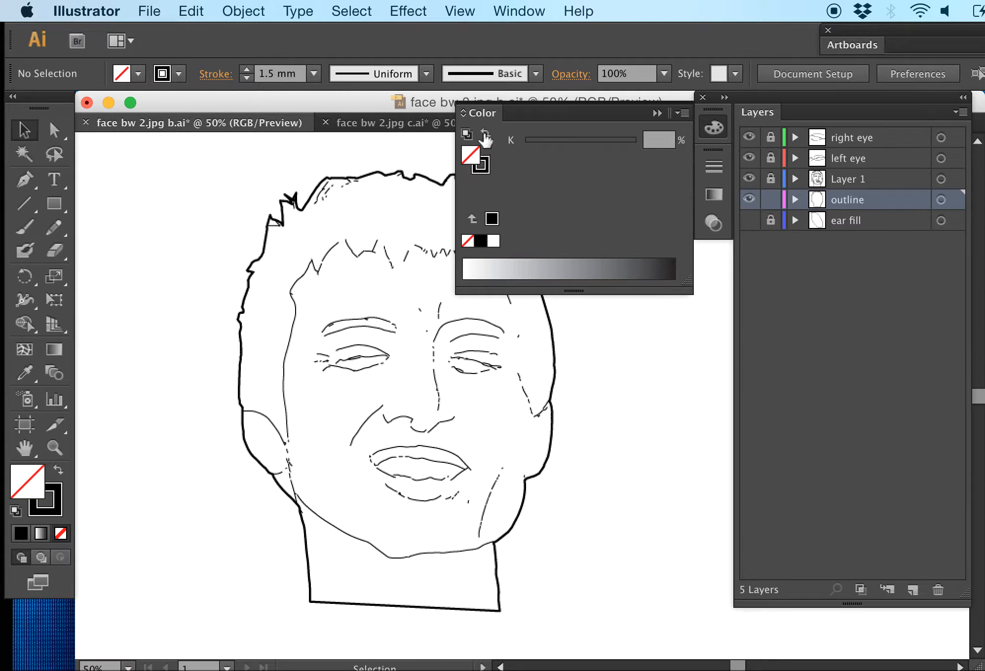
{"action": "left_click", "coordinate": [684, 113]}
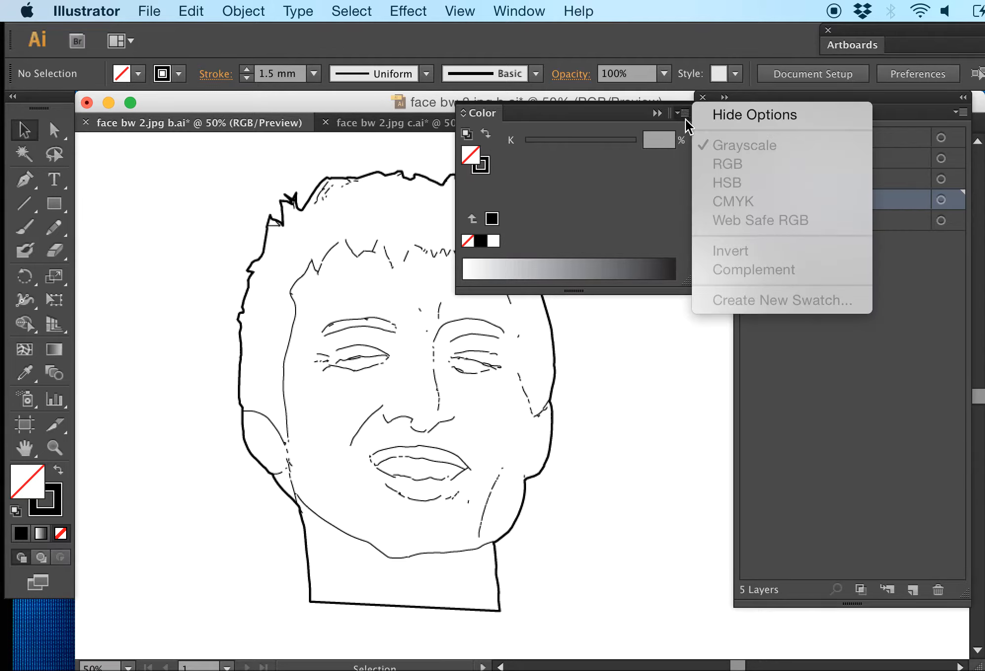
{"action": "left_click", "coordinate": [269, 185]}
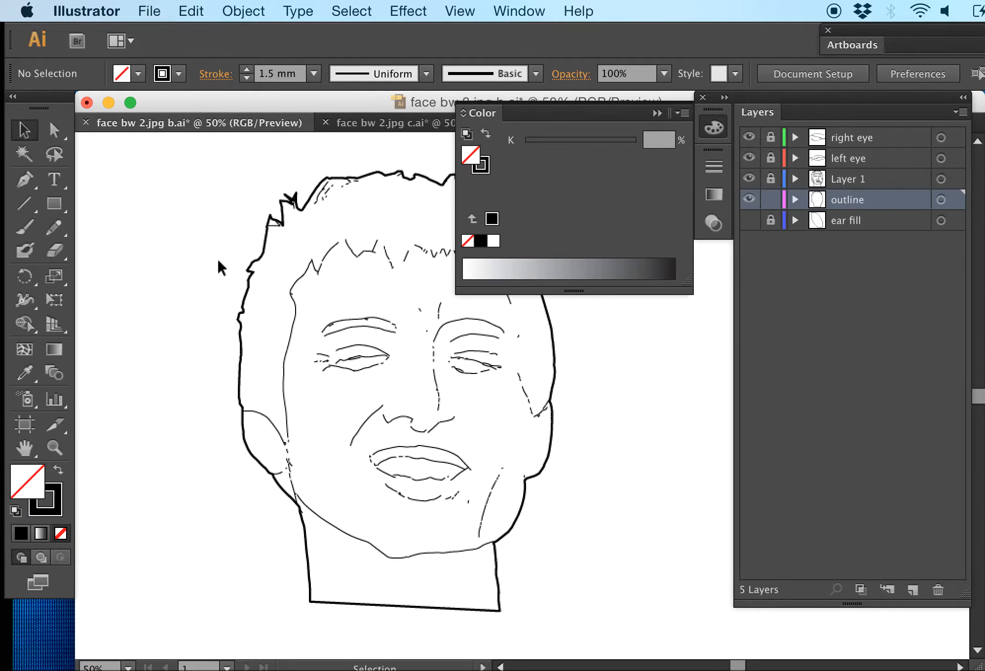
{"action": "left_click", "coordinate": [492, 218]}
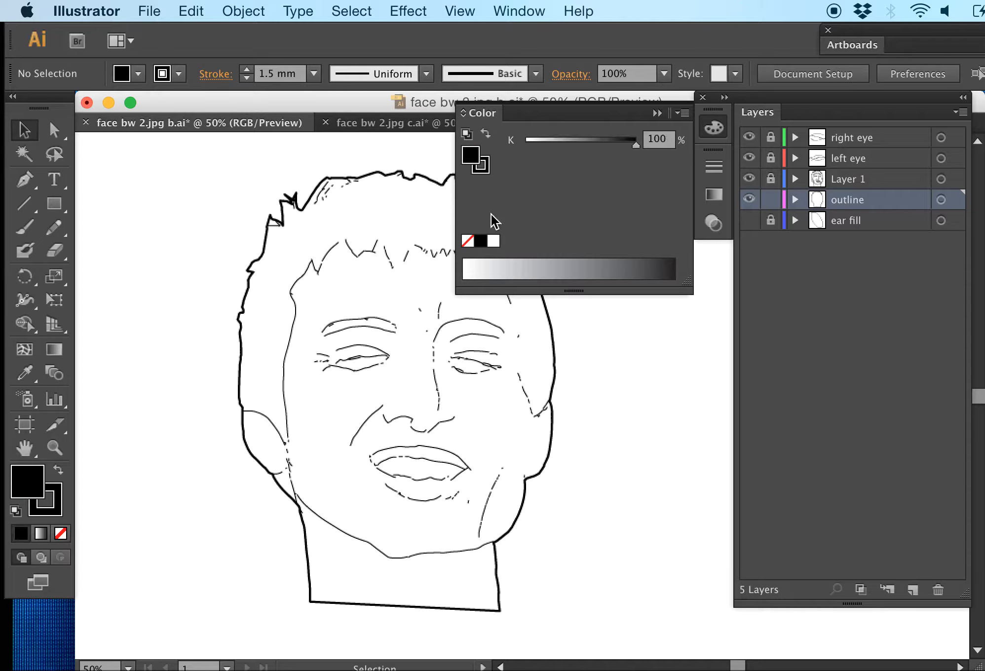
Fill the head outline path with red F70606 and bring the layer list back into view
{"action": "left_click", "coordinate": [252, 275]}
{"action": "left_click", "coordinate": [685, 113]}
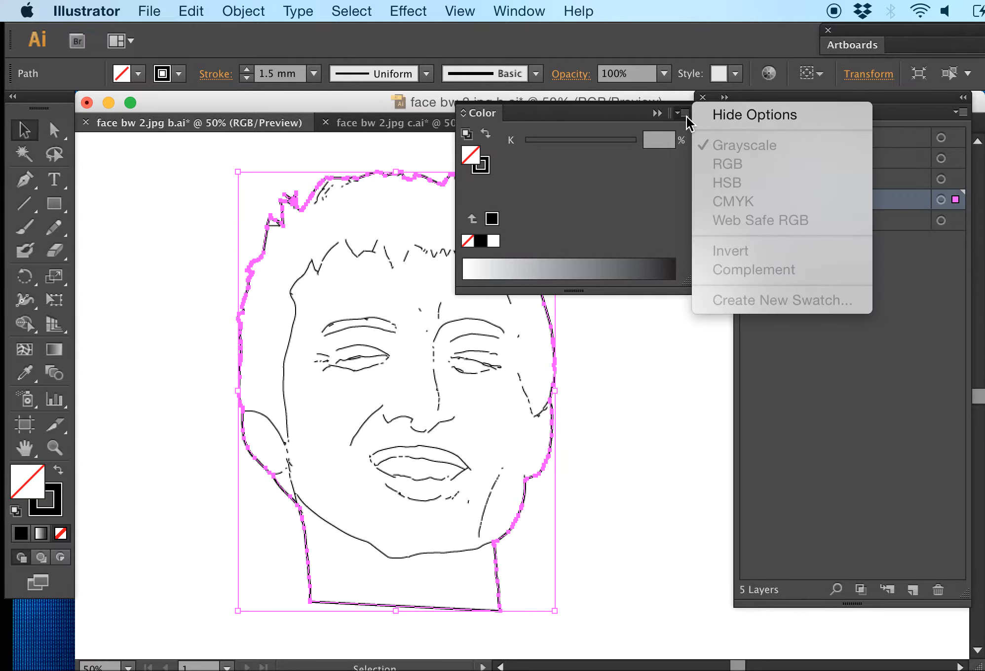
{"action": "left_click", "coordinate": [196, 180]}
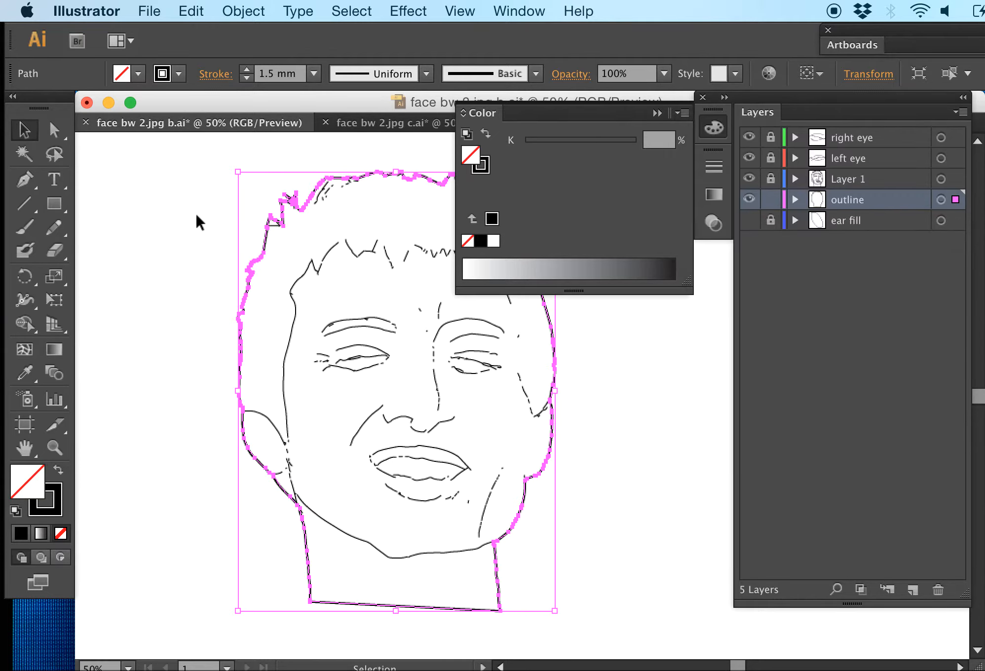
{"action": "double_click", "coordinate": [22, 478]}
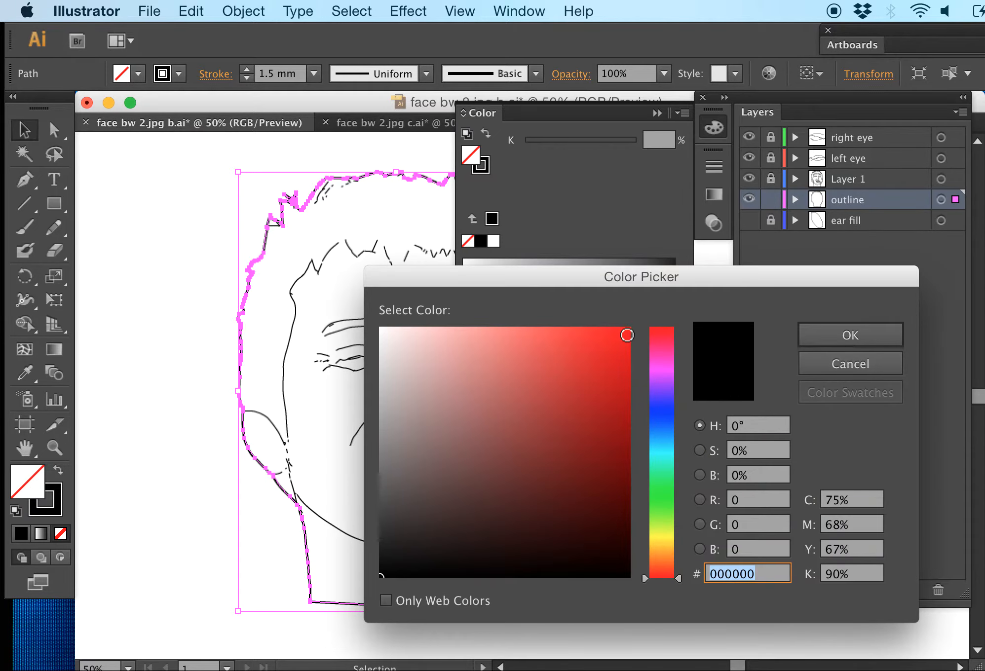
{"action": "left_click", "coordinate": [624, 334]}
{"action": "left_click", "coordinate": [850, 335]}
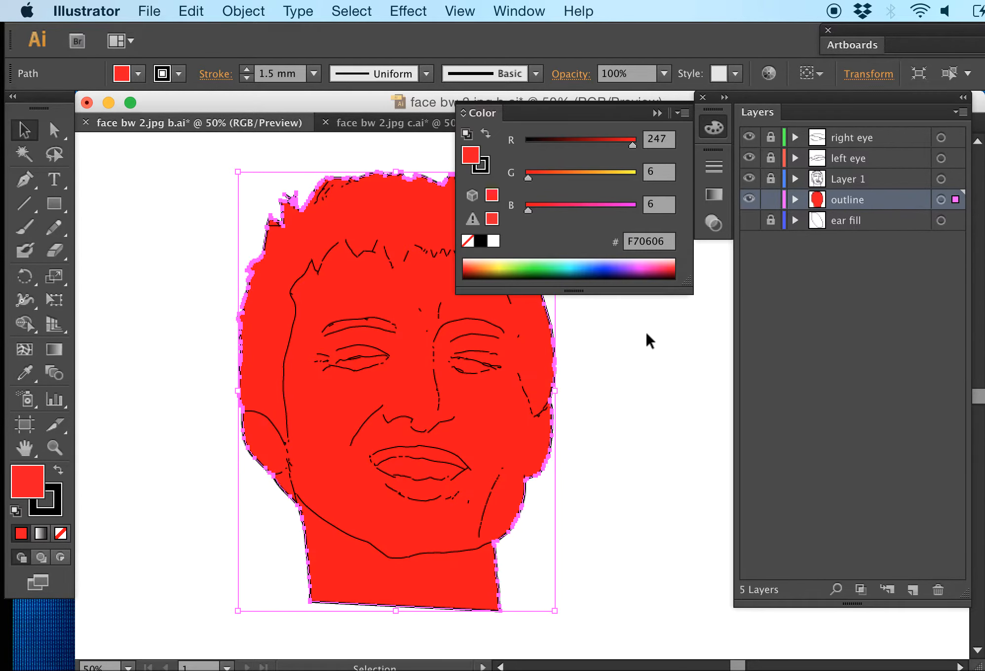
{"action": "left_click", "coordinate": [648, 340]}
{"action": "left_click_drag", "start_coordinate": [576, 110], "coordinate": [853, 108]}
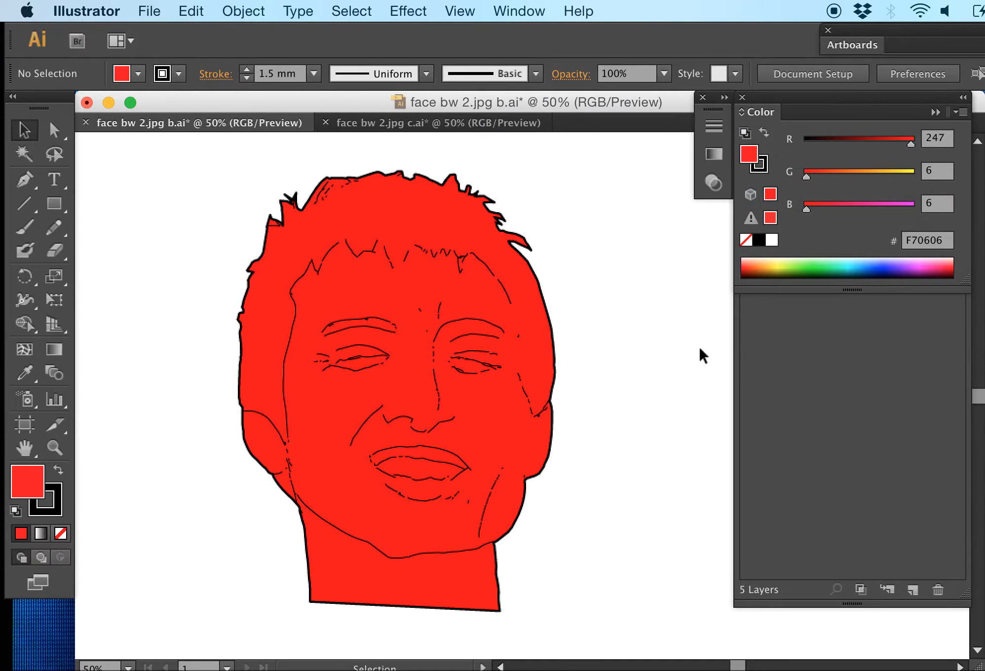
{"action": "left_click", "coordinate": [788, 333]}
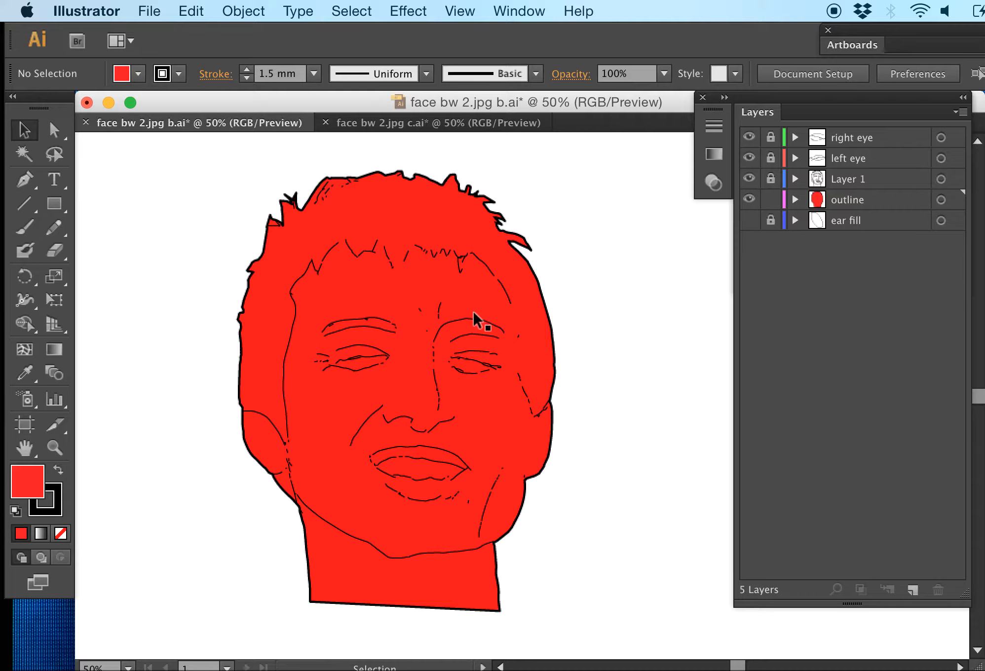
Move the outline layer to the top of the stack and set its head shape's blending mode to Multiply
{"action": "left_click_drag", "start_coordinate": [858, 202], "coordinate": [857, 130]}
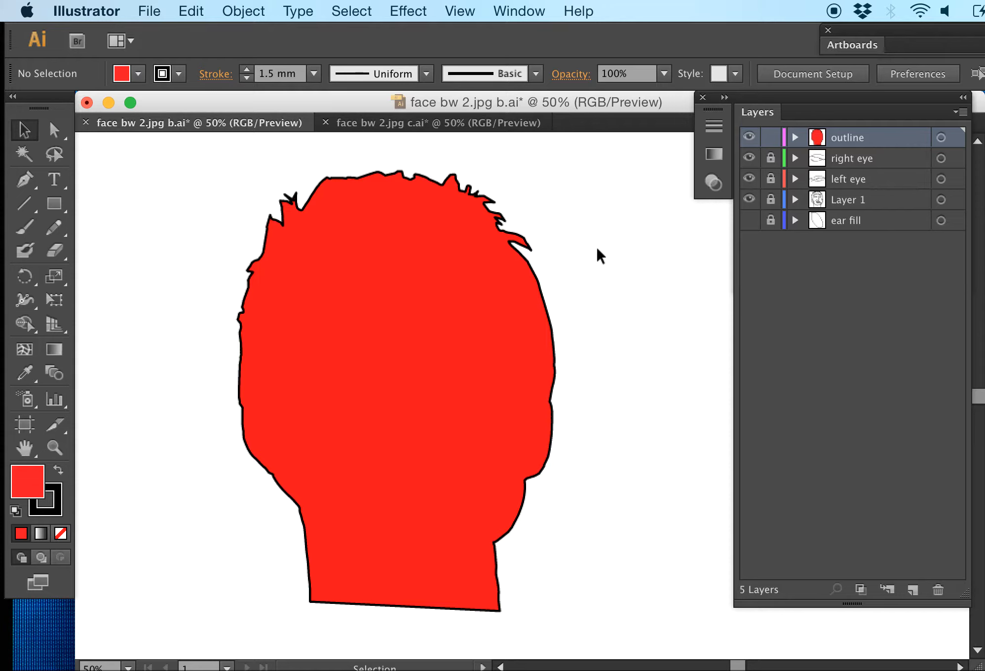
{"action": "left_click", "coordinate": [390, 291]}
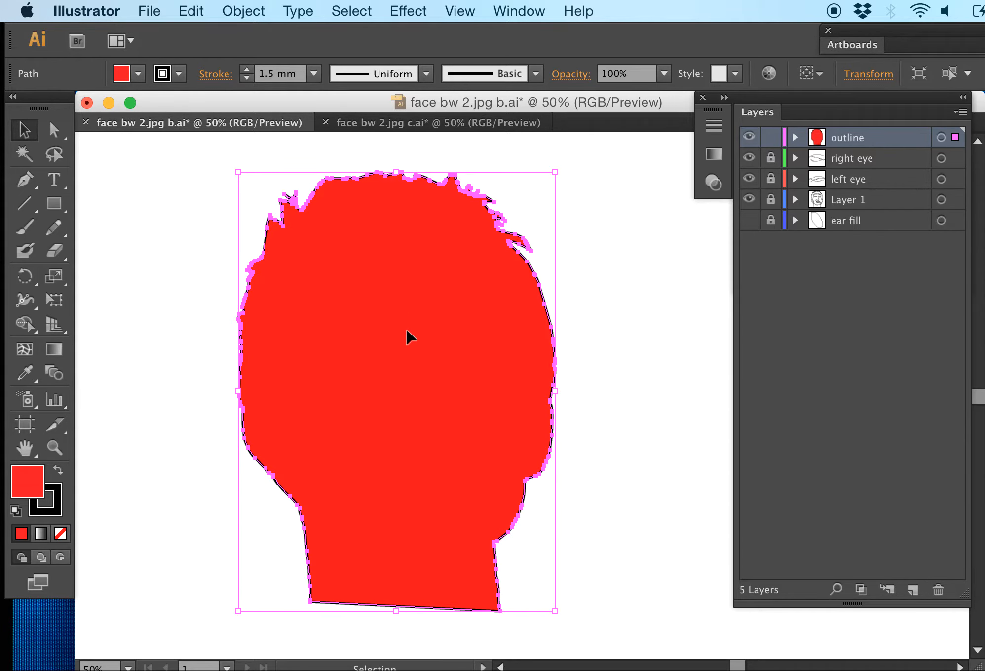
{"action": "left_click", "coordinate": [515, 11]}
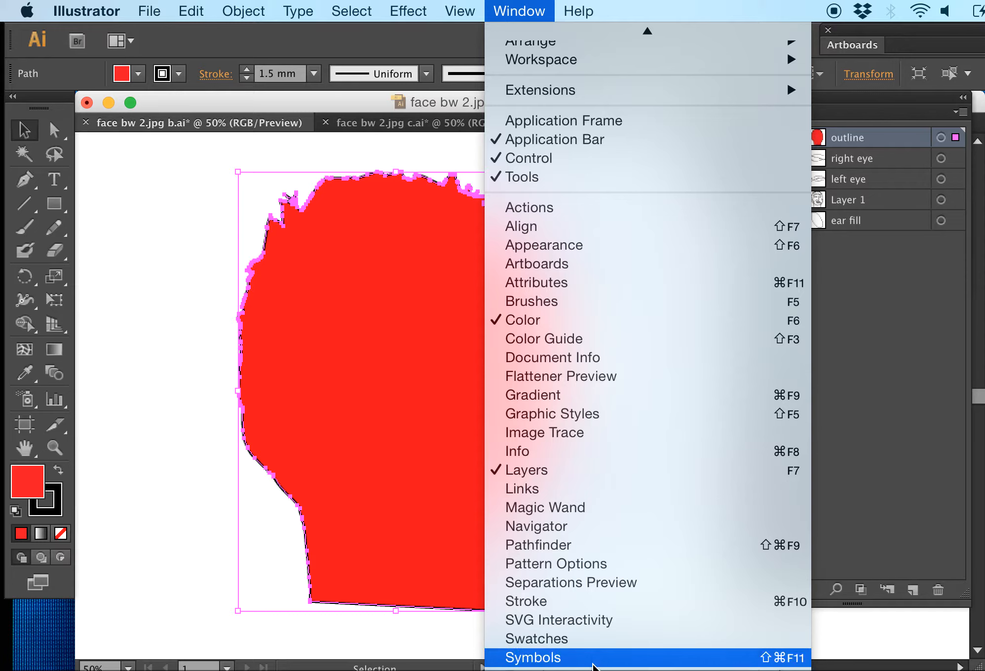
{"action": "left_click", "coordinate": [538, 670]}
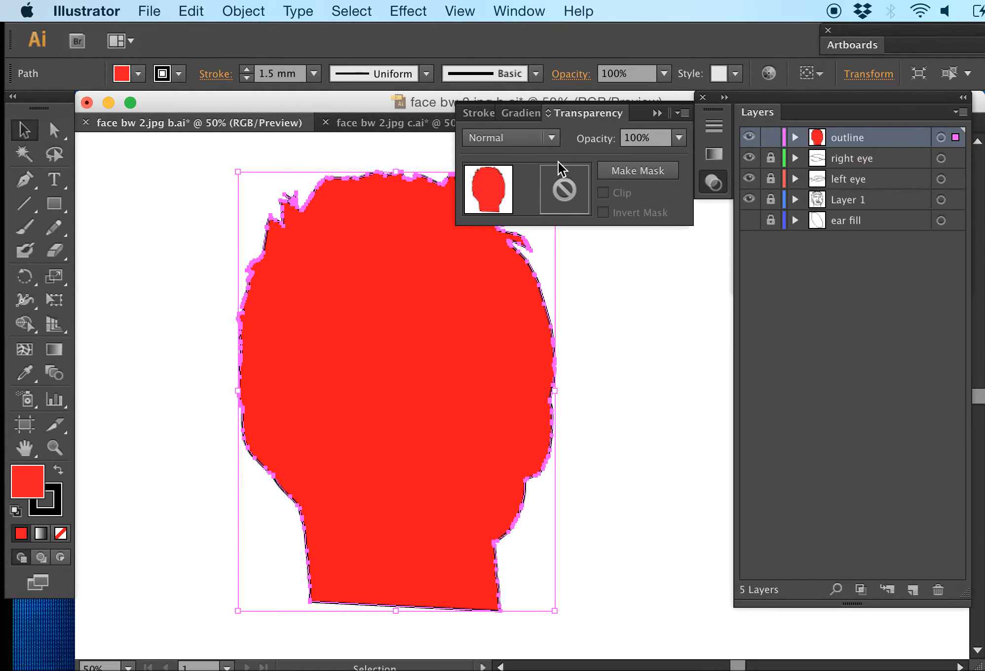
{"action": "left_click", "coordinate": [557, 134]}
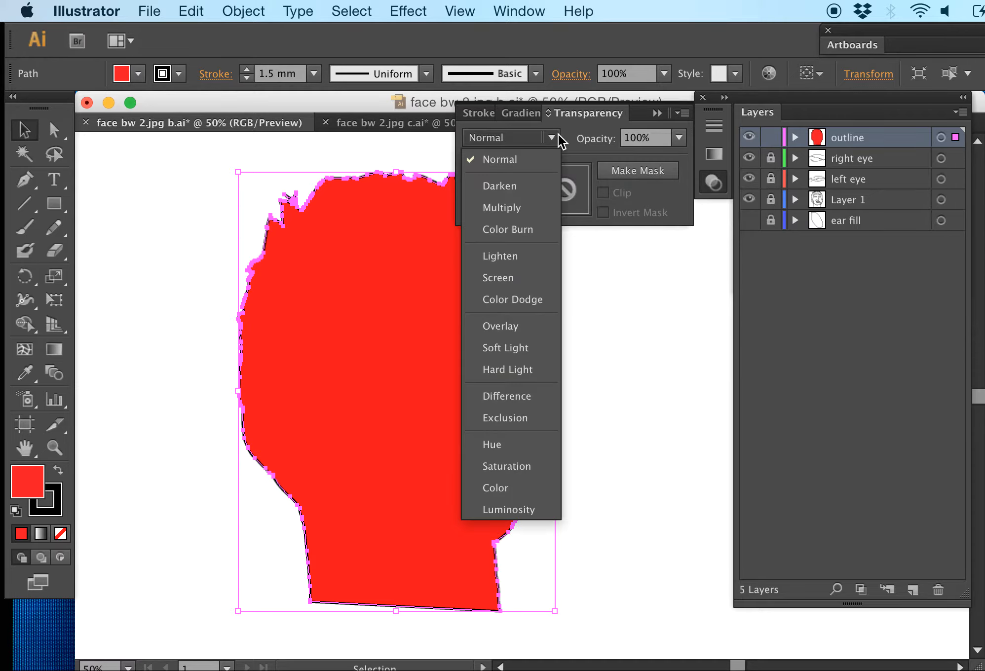
{"action": "left_click", "coordinate": [558, 133]}
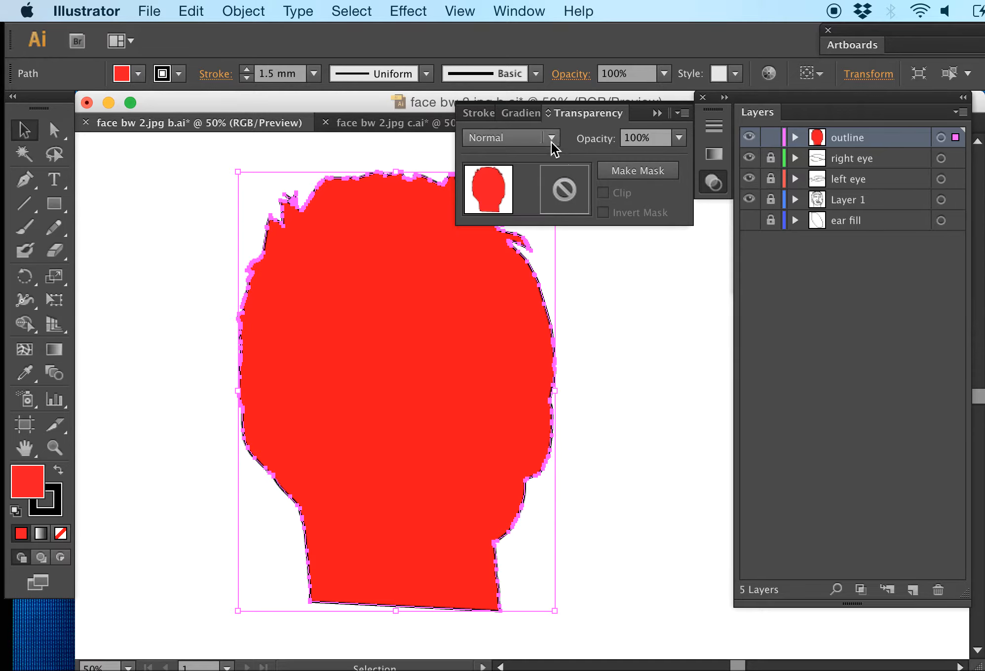
{"action": "left_click", "coordinate": [551, 137]}
{"action": "left_click", "coordinate": [536, 212]}
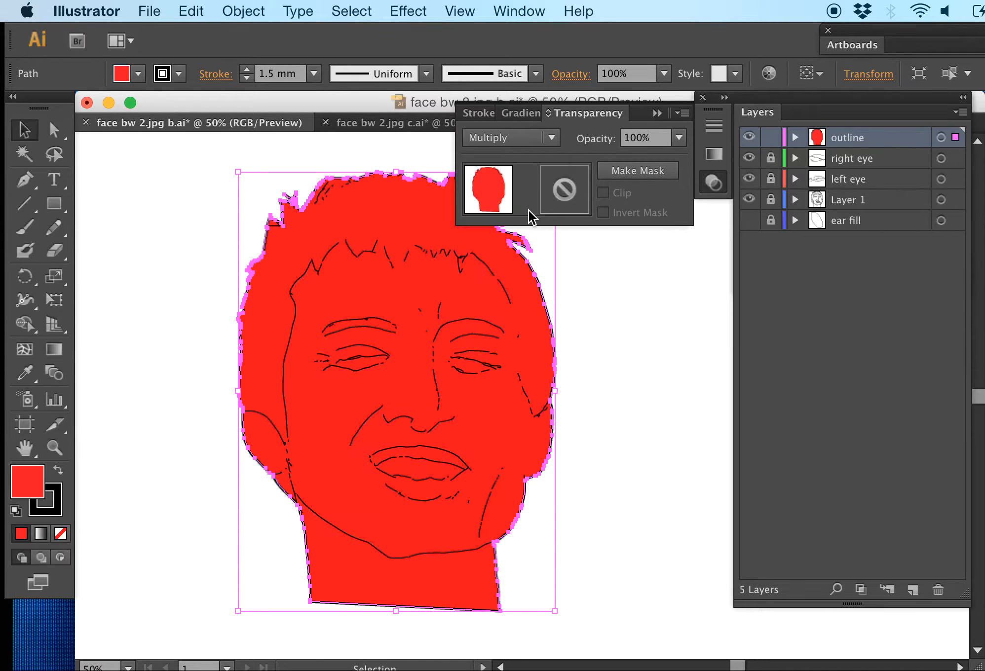
Try the Lighten and Screen blending modes on the red head shape and restore Normal blending
{"action": "left_click", "coordinate": [552, 137]}
{"action": "left_click", "coordinate": [518, 256]}
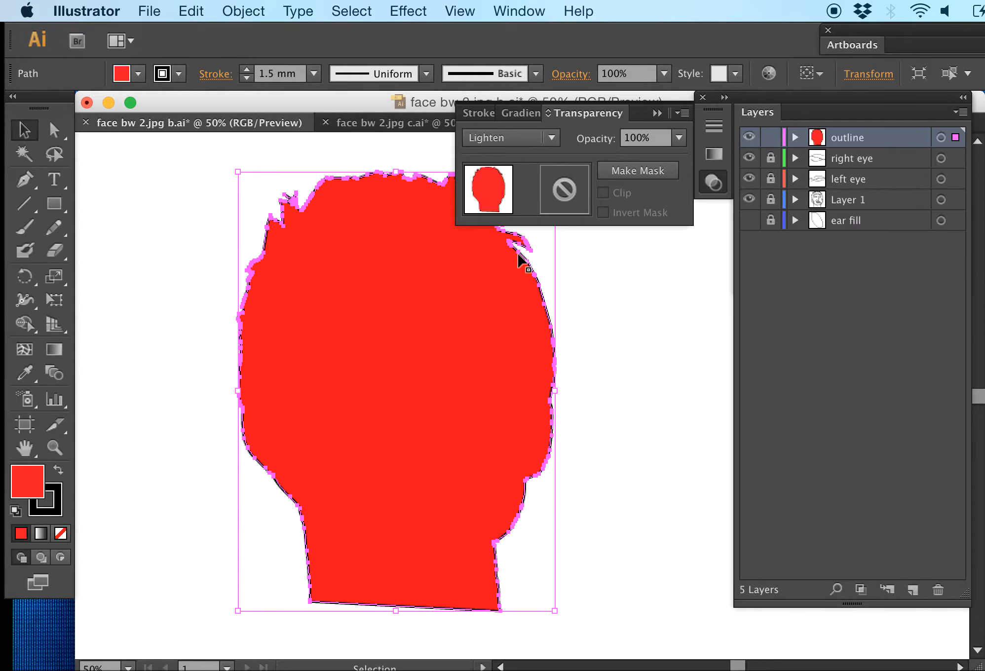
{"action": "left_click", "coordinate": [547, 143]}
{"action": "left_click", "coordinate": [501, 283]}
{"action": "left_click", "coordinate": [548, 138]}
{"action": "left_click", "coordinate": [524, 158]}
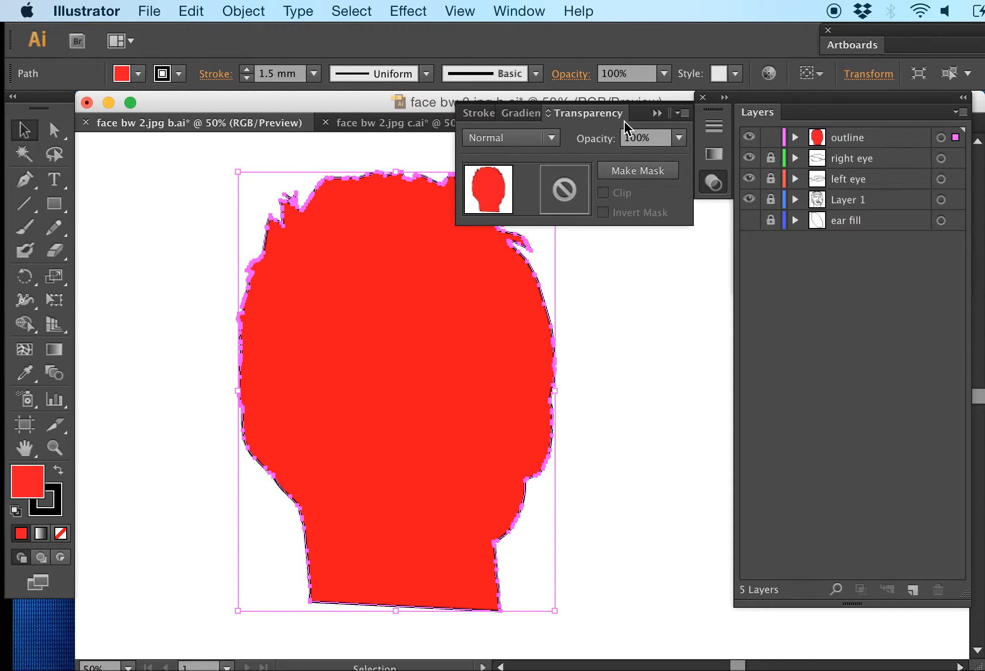
{"action": "left_click", "coordinate": [657, 114]}
Move the outline layer below the ear fill layer and set the head shape's fill to None
{"action": "left_click_drag", "start_coordinate": [872, 133], "coordinate": [839, 229]}
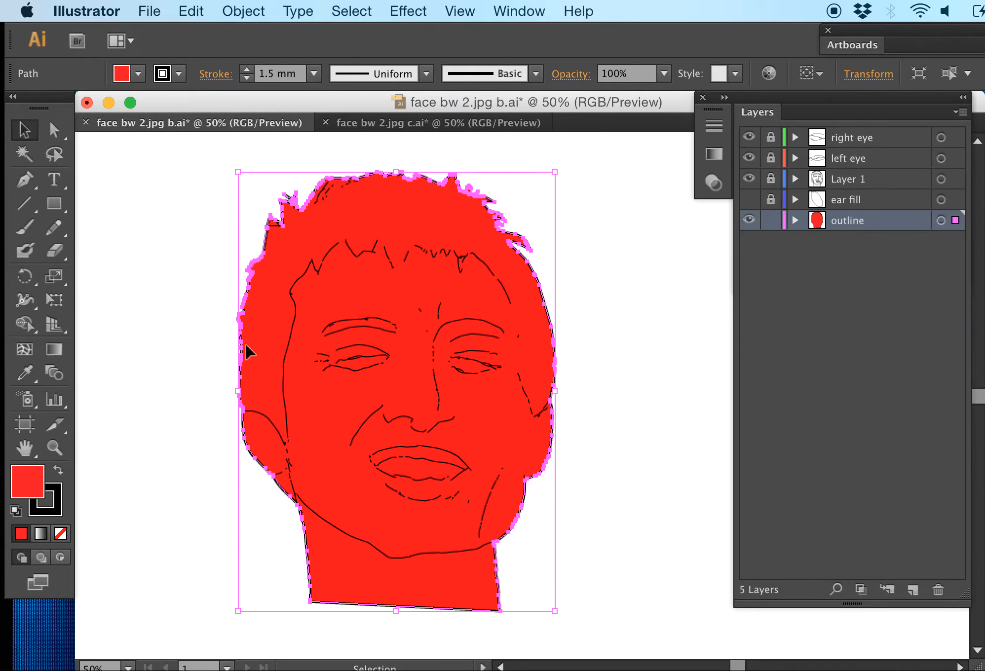
{"action": "double_click", "coordinate": [36, 472]}
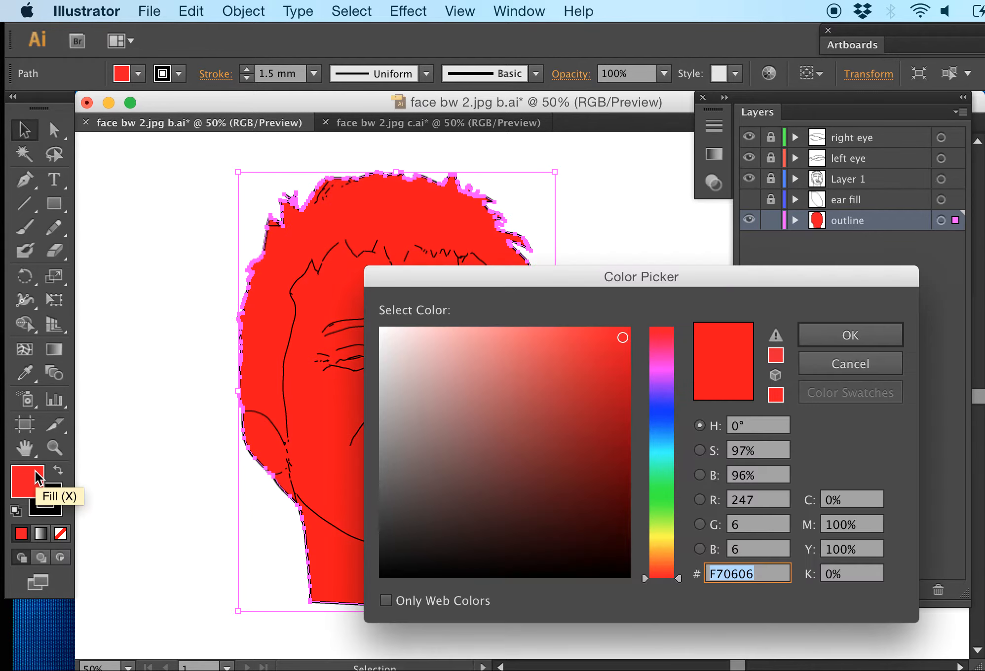
{"action": "left_click", "coordinate": [841, 366]}
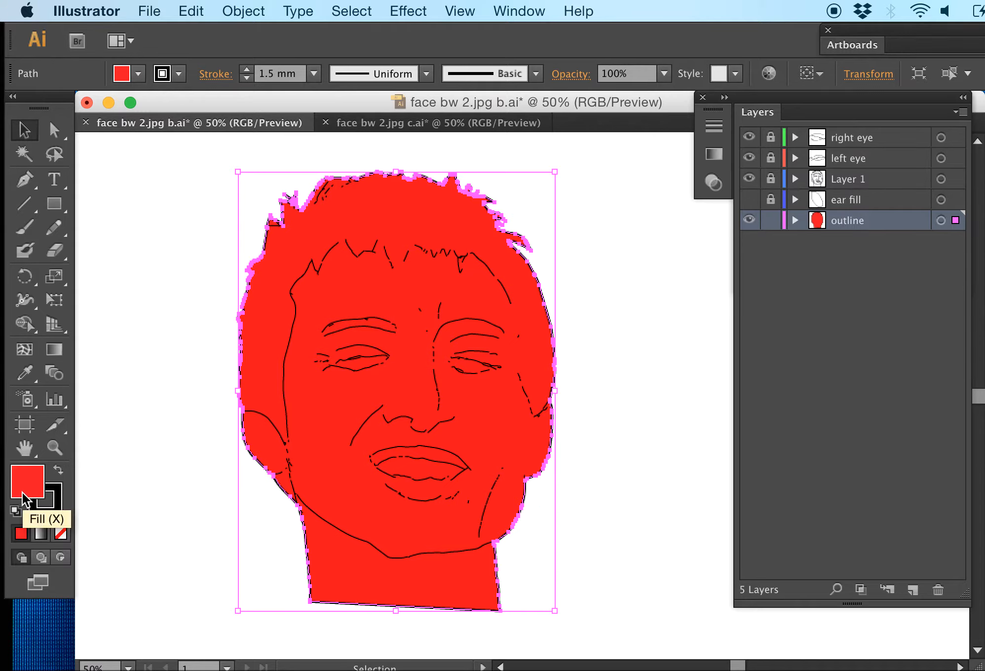
{"action": "left_click", "coordinate": [60, 536]}
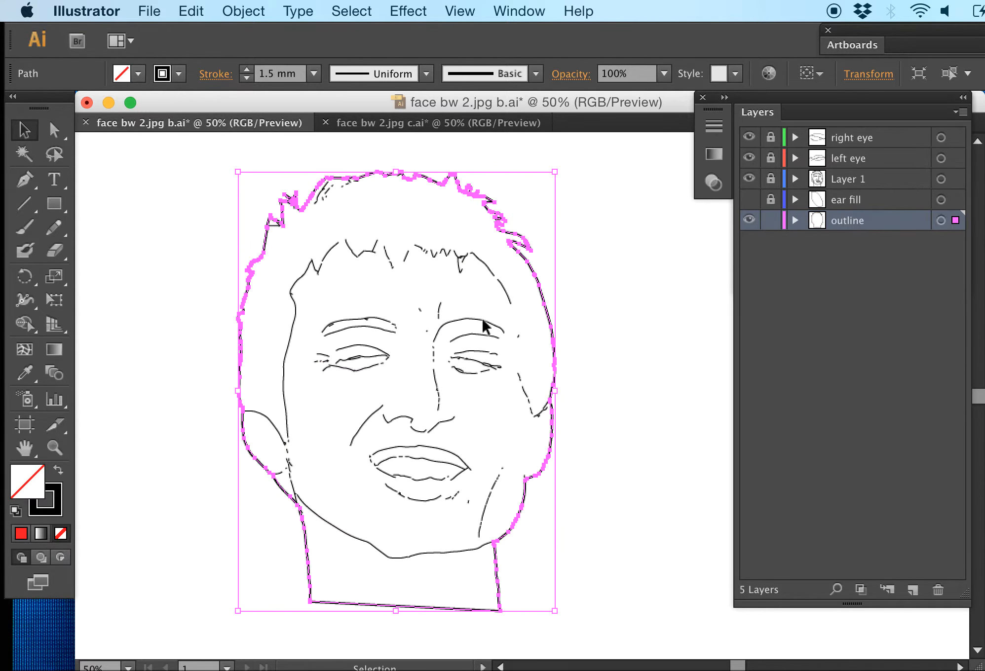
Show and unlock the ear fill layer, hide the outline layer, and check the closed ear path by selecting it
{"action": "left_click", "coordinate": [749, 200]}
{"action": "left_click", "coordinate": [770, 199]}
{"action": "left_click", "coordinate": [749, 220]}
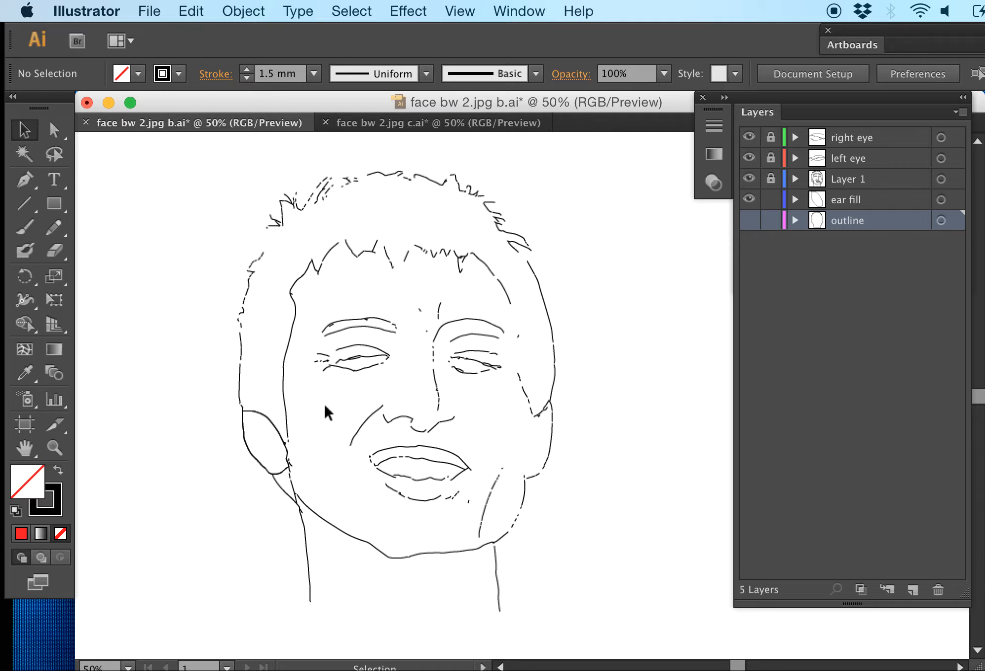
{"action": "left_click", "coordinate": [261, 414]}
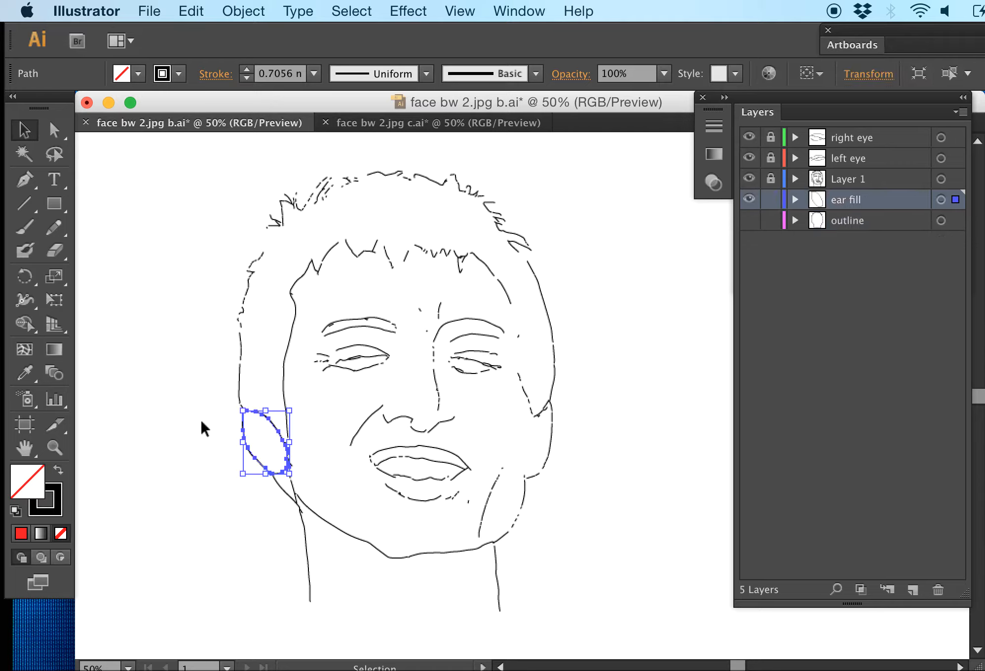
{"action": "left_click", "coordinate": [130, 377]}
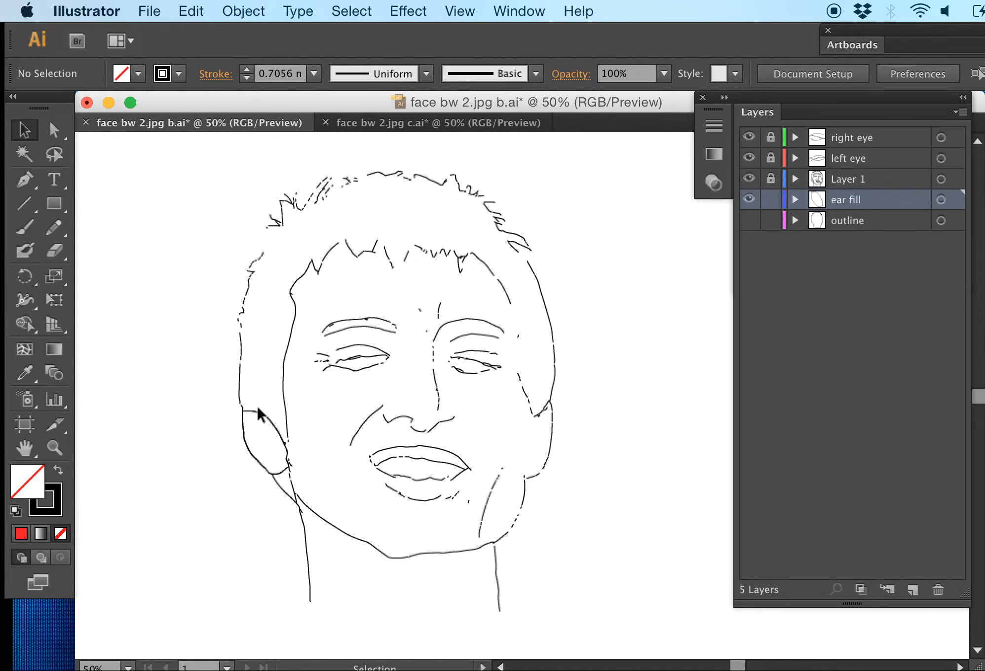
In face bw 2.jpg c.ai, hide Layer 5, unlock Layer 1, and show Layers 1, 4 and 6
{"action": "left_click", "coordinate": [449, 123]}
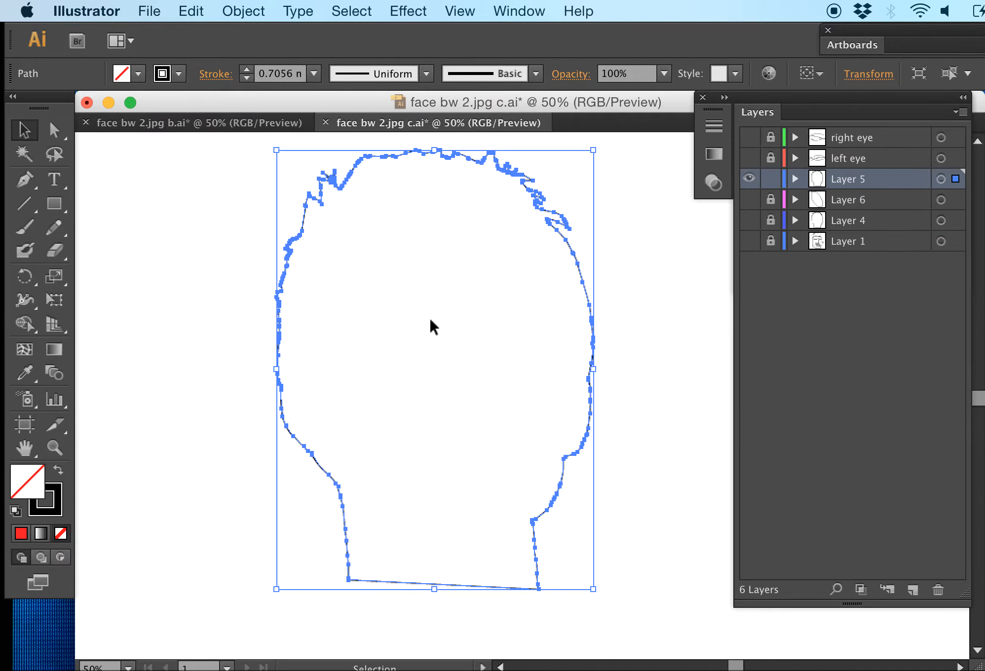
{"action": "left_click", "coordinate": [748, 179]}
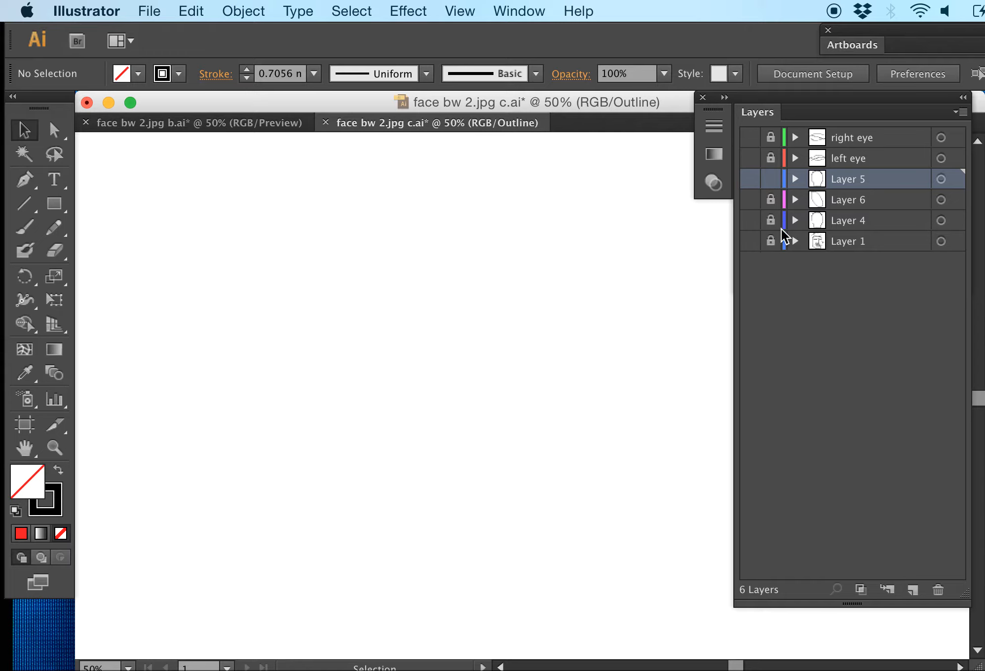
{"action": "left_click", "coordinate": [748, 240]}
{"action": "left_click", "coordinate": [771, 241]}
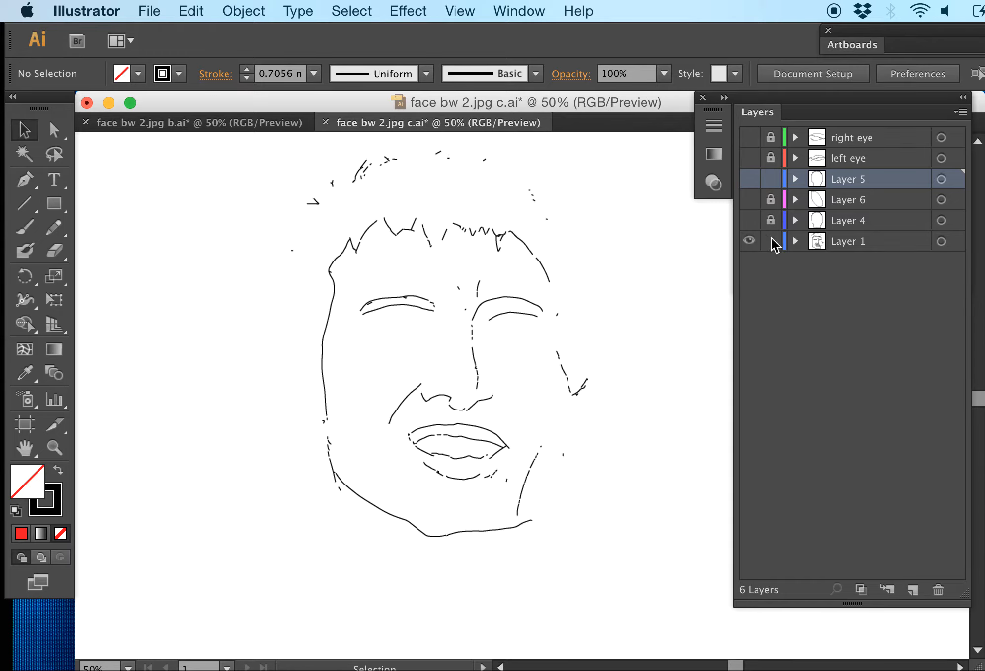
{"action": "left_click", "coordinate": [749, 220]}
{"action": "left_click", "coordinate": [748, 200]}
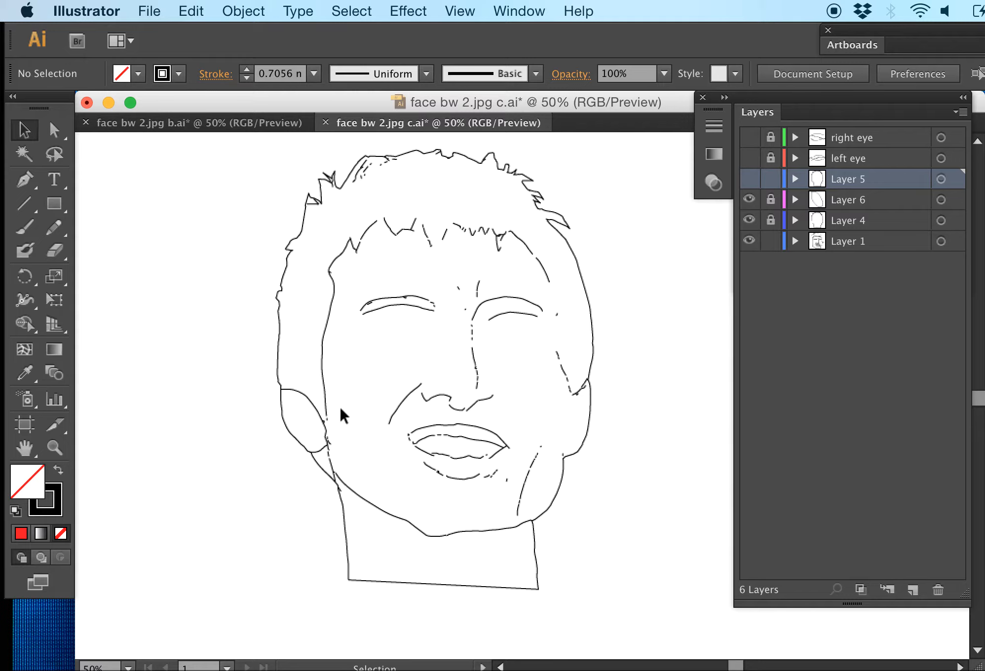
Toggle Layer 6 to check the ear shape, return to face bw 2.jpg b.ai and hide the ear fill layer
{"action": "left_click", "coordinate": [749, 200]}
{"action": "left_click", "coordinate": [749, 199]}
{"action": "left_click", "coordinate": [248, 121]}
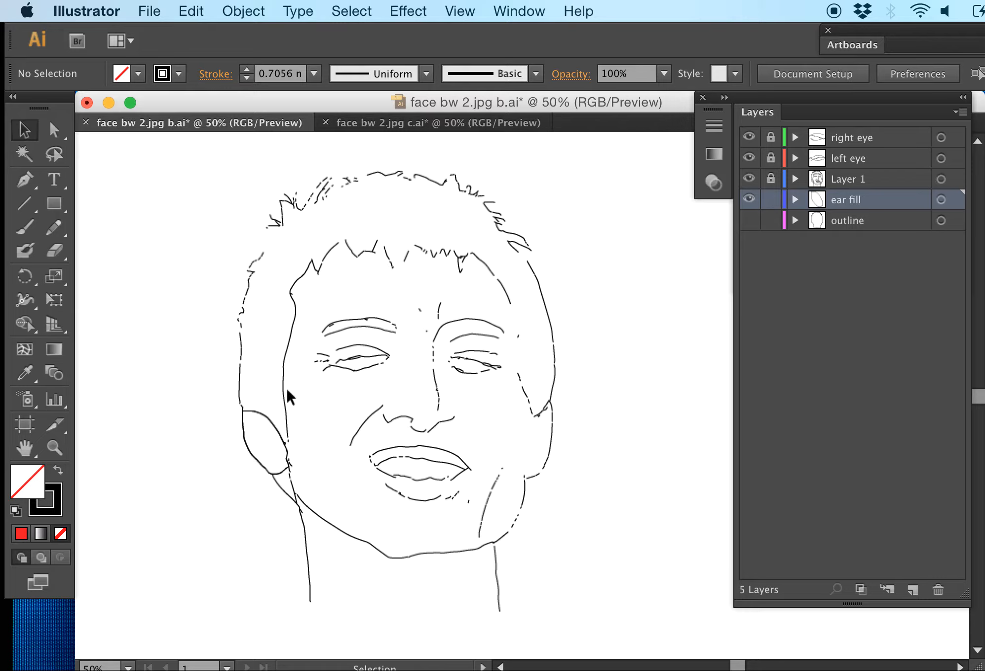
{"action": "left_click", "coordinate": [748, 200]}
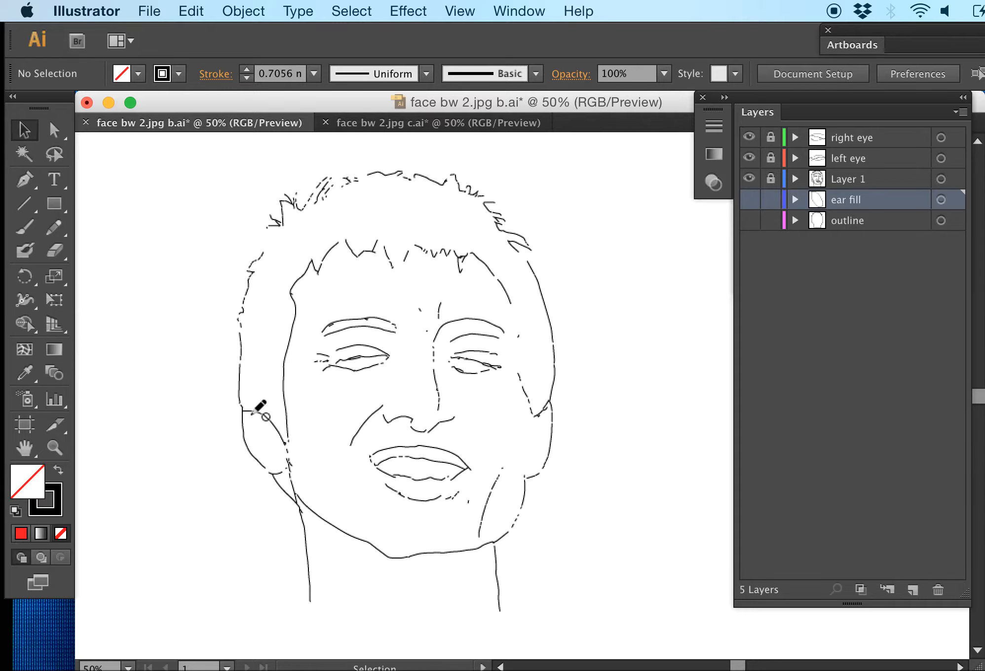
Show the outline and ear fill layers and lock the outline layer
{"action": "left_click_drag", "start_coordinate": [251, 411], "coordinate": [287, 444]}
{"action": "left_click_drag", "start_coordinate": [243, 412], "coordinate": [276, 426]}
{"action": "left_click", "coordinate": [756, 220]}
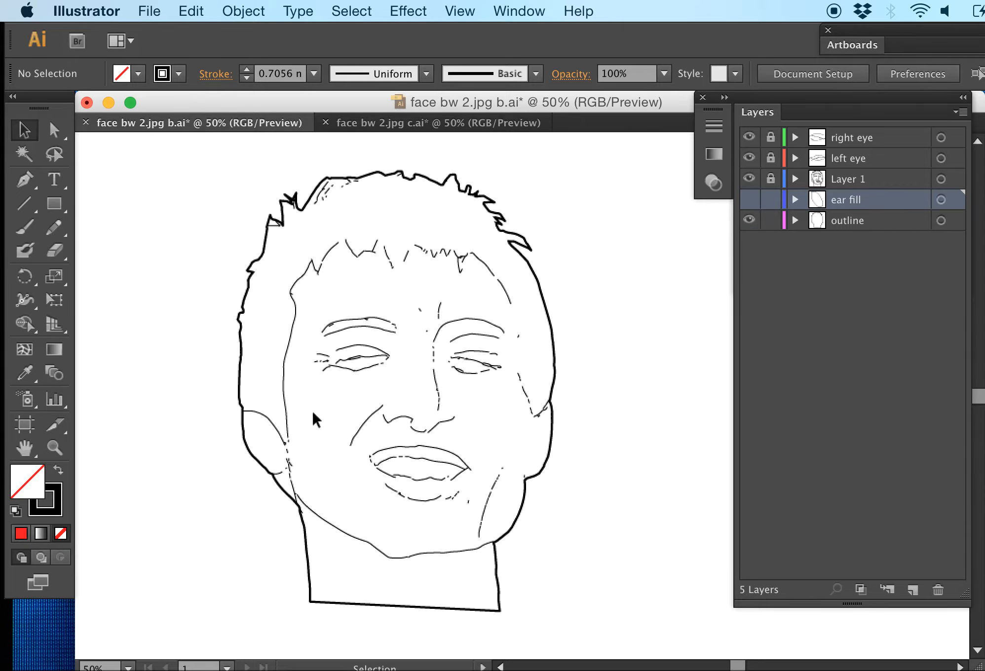
{"action": "left_click", "coordinate": [749, 199]}
{"action": "left_click", "coordinate": [770, 220]}
Select the ear shape and fill it with bright green
{"action": "left_click", "coordinate": [289, 413]}
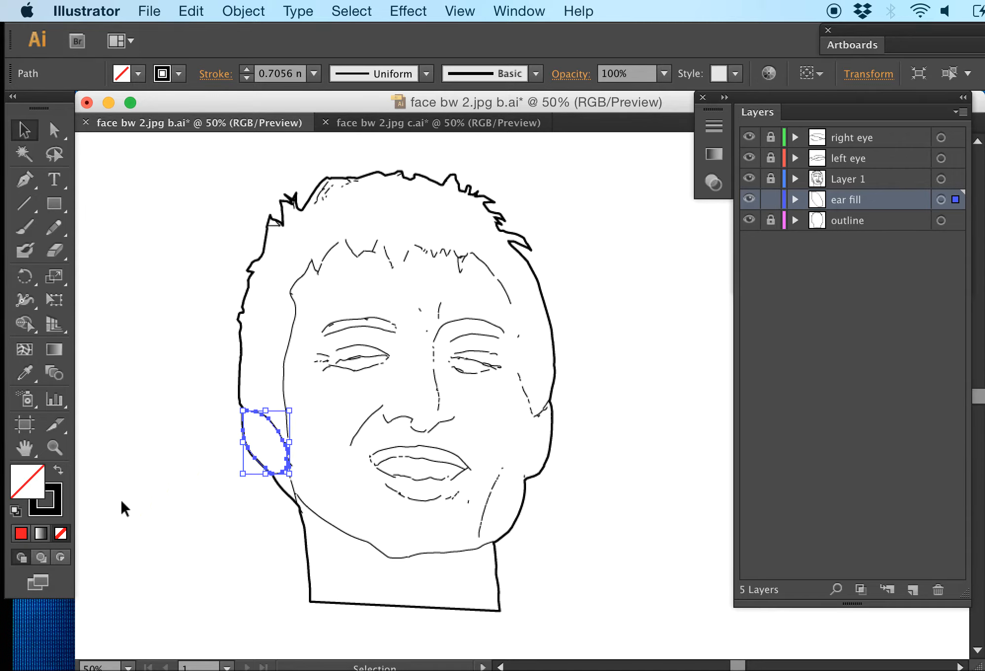
{"action": "double_click", "coordinate": [38, 476]}
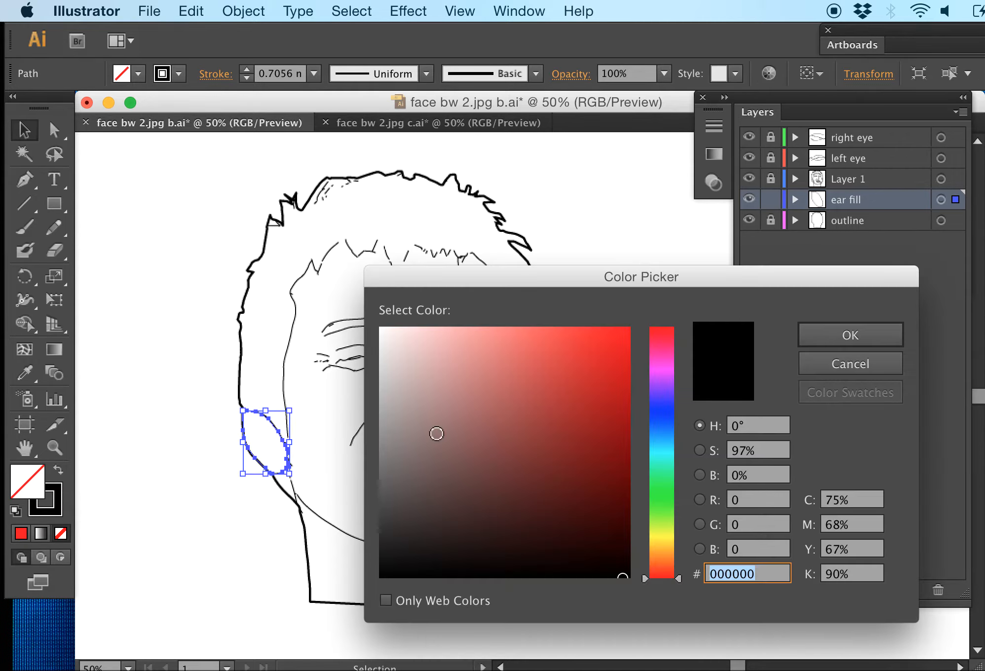
{"action": "left_click", "coordinate": [666, 504]}
{"action": "left_click", "coordinate": [630, 328]}
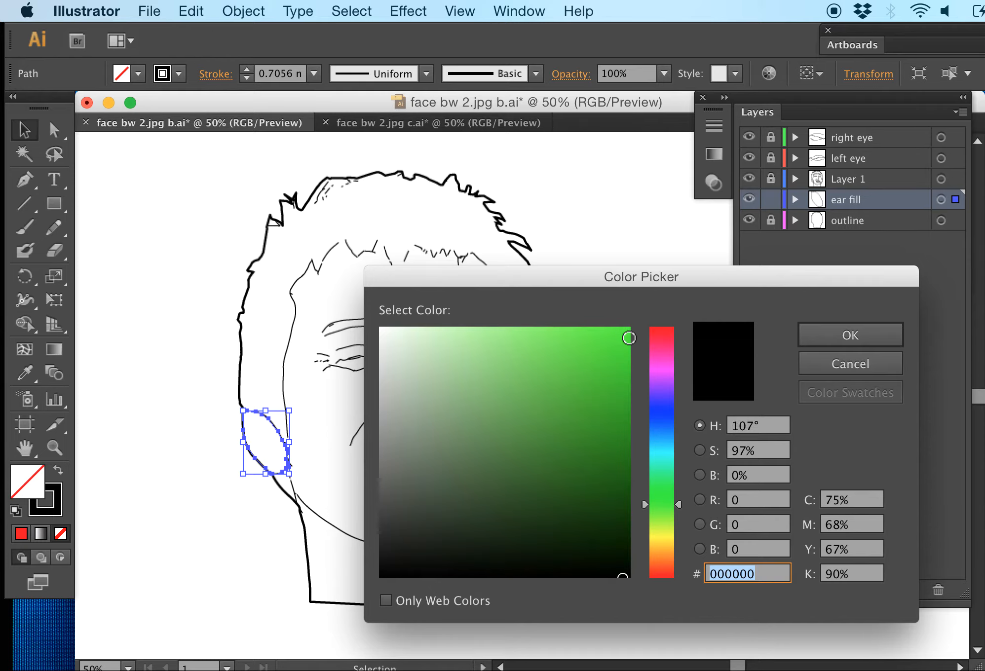
{"action": "left_click", "coordinate": [833, 335]}
{"action": "left_click", "coordinate": [232, 504]}
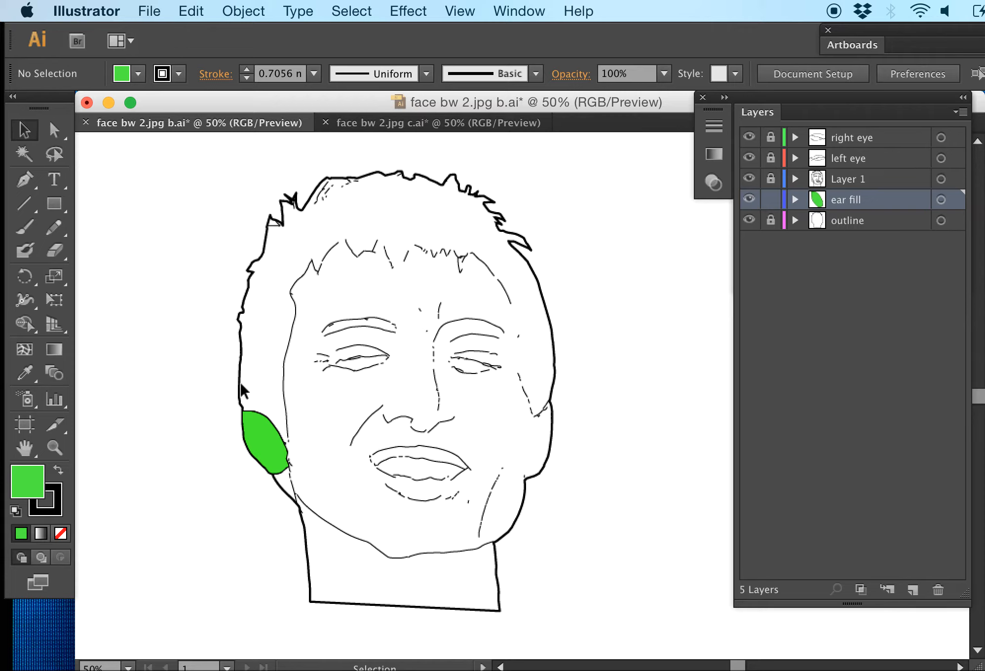
Preview Sketch effects such as Halftone Pattern, Chrome, Bas Relief and Chalk & Charcoal on the ear shape, and leave the gallery without applying any
{"action": "left_click", "coordinate": [268, 454]}
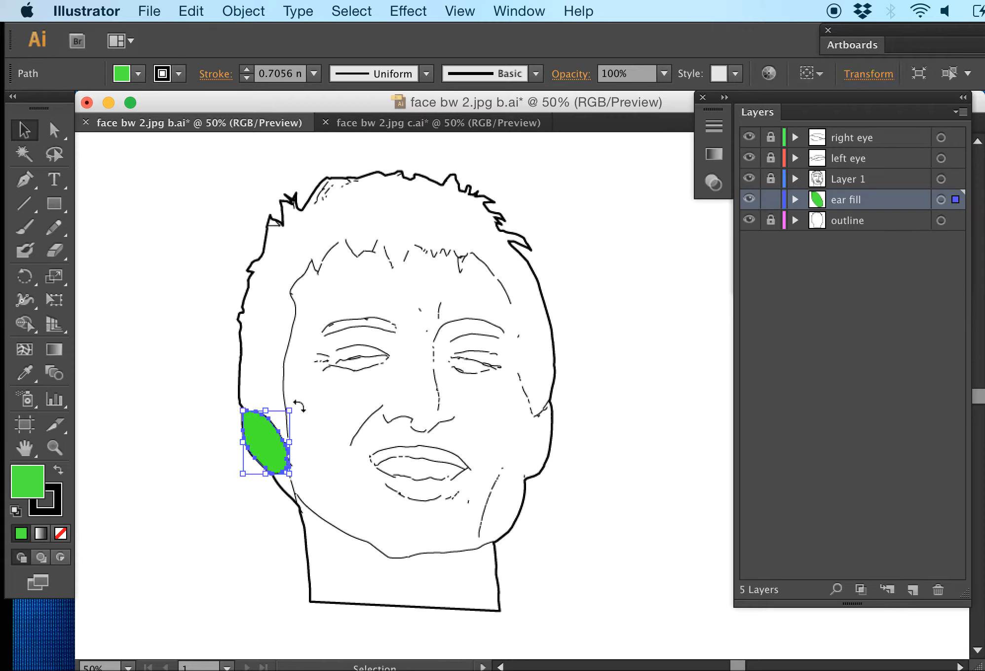
{"action": "left_click", "coordinate": [409, 12]}
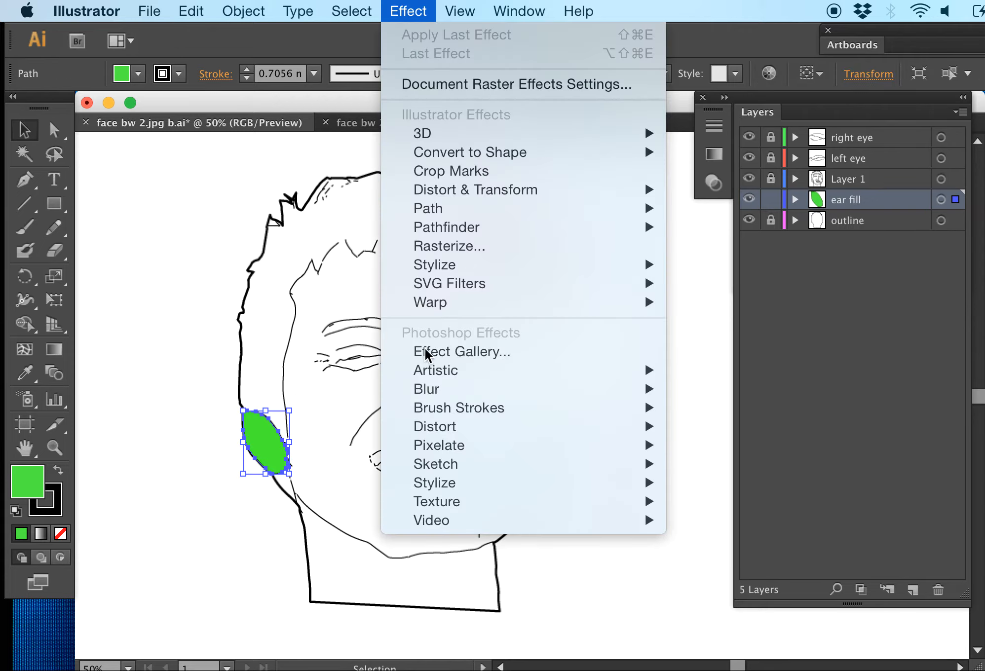
{"action": "mouse_move", "coordinate": [446, 485]}
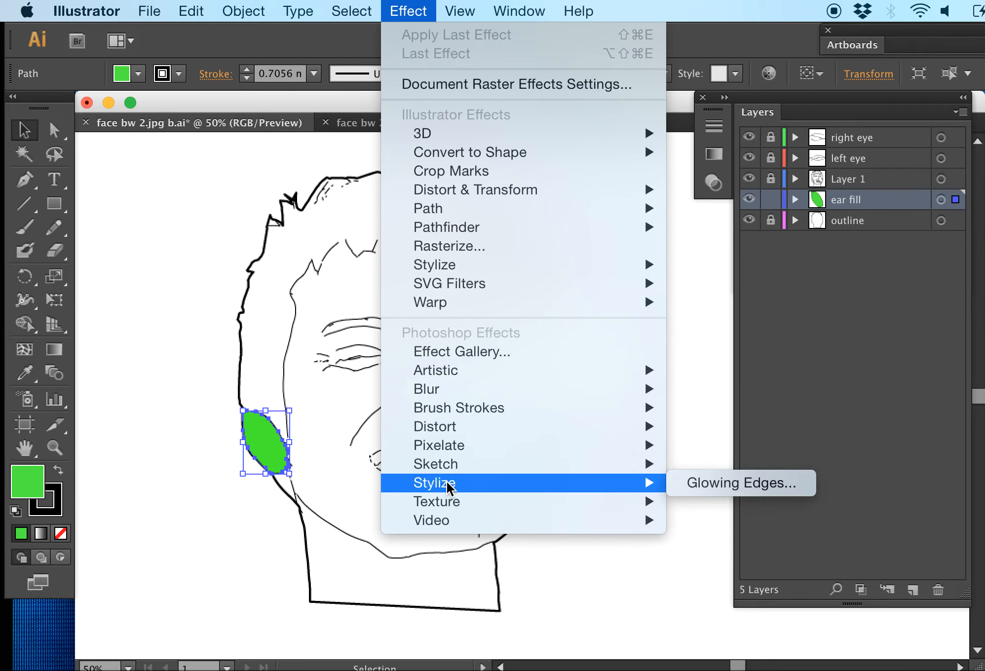
{"action": "left_click", "coordinate": [700, 502]}
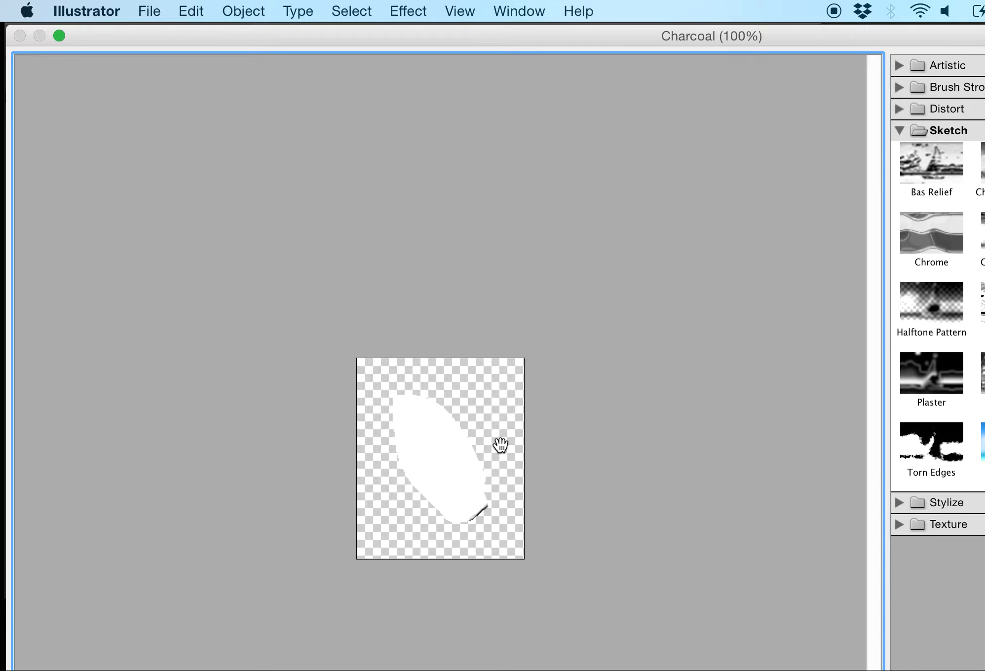
{"action": "left_click", "coordinate": [909, 309]}
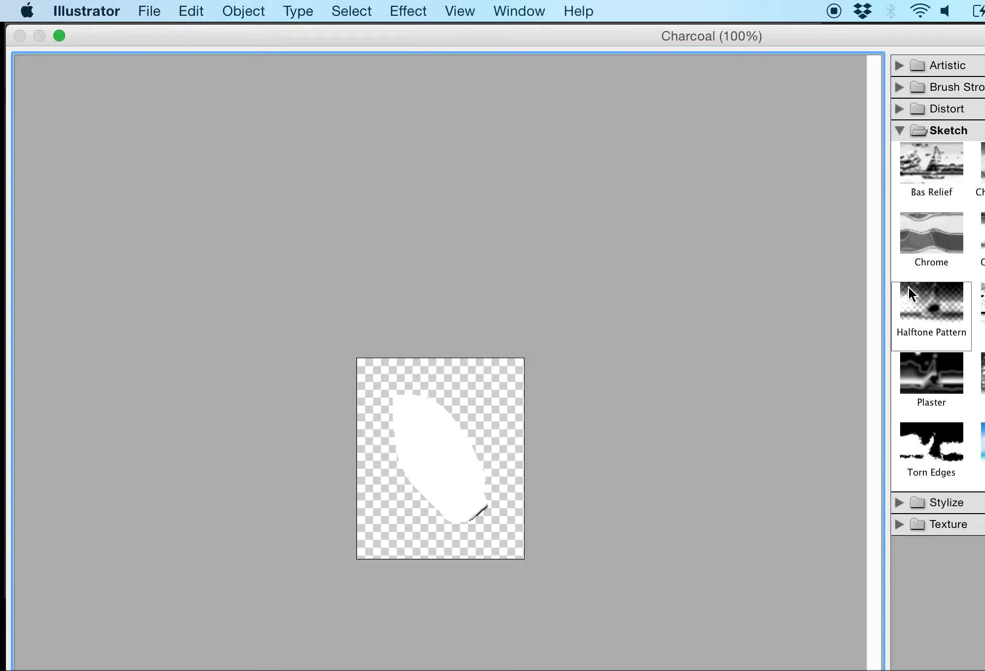
{"action": "left_click", "coordinate": [932, 237]}
{"action": "left_click", "coordinate": [934, 170]}
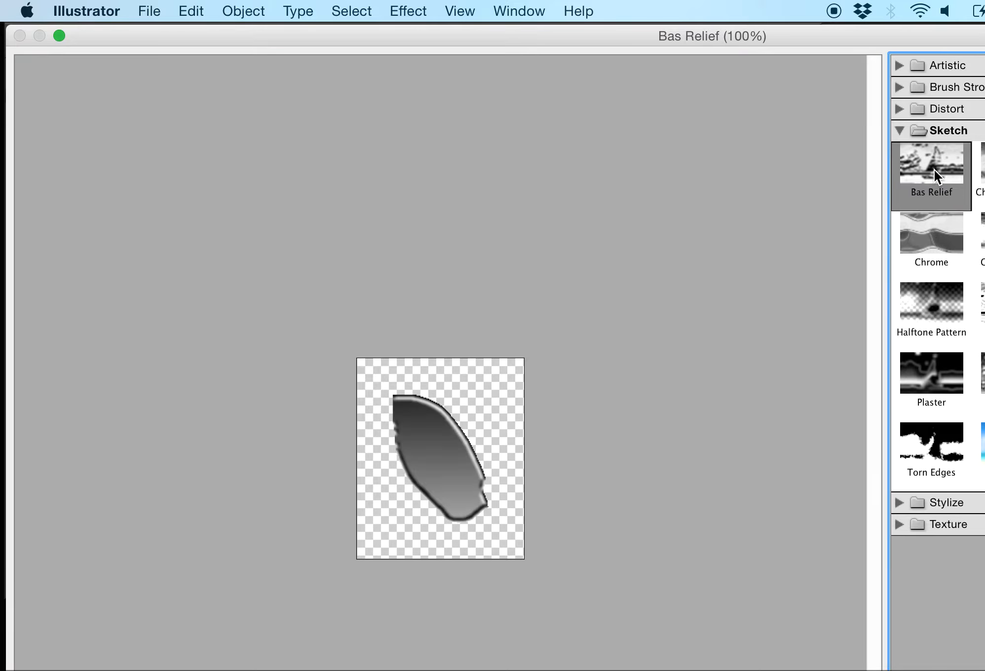
{"action": "left_click", "coordinate": [971, 172]}
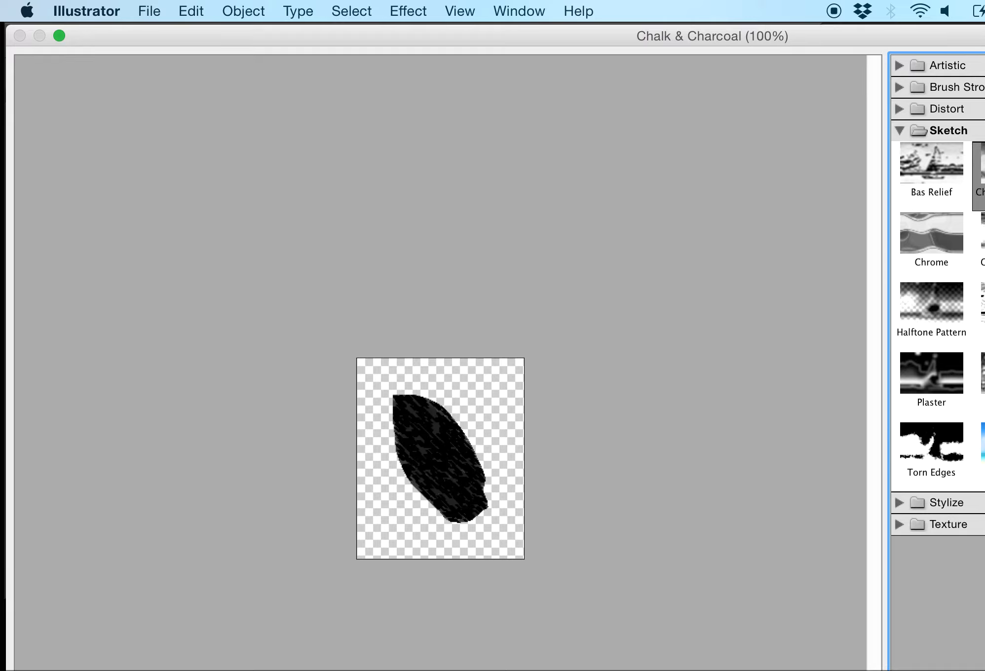
{"action": "left_click", "coordinate": [909, 450]}
{"action": "left_click", "coordinate": [940, 302]}
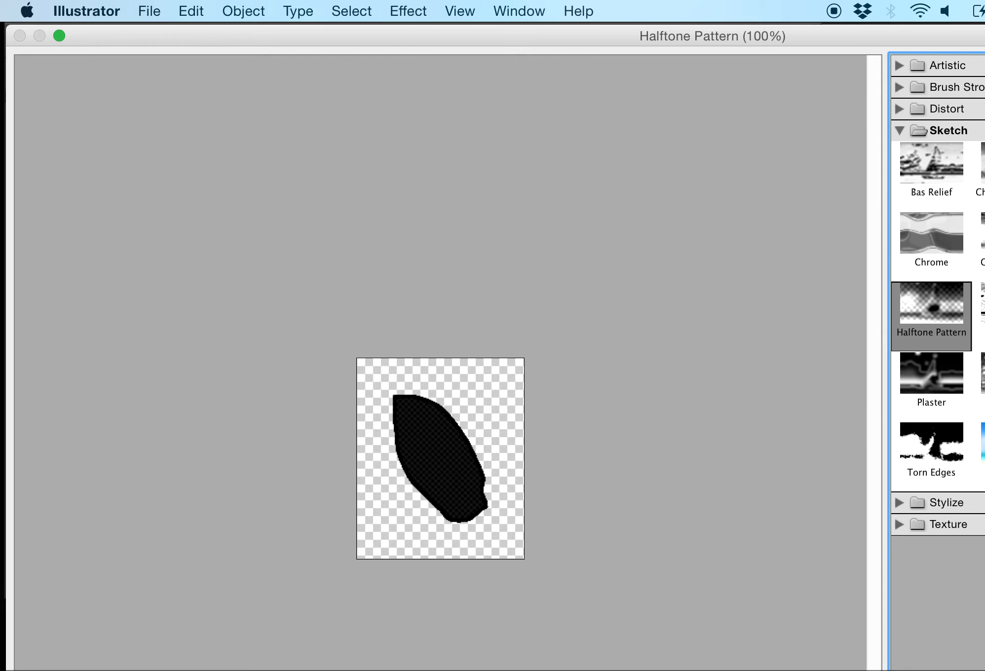
{"action": "key", "text": "Escape"}
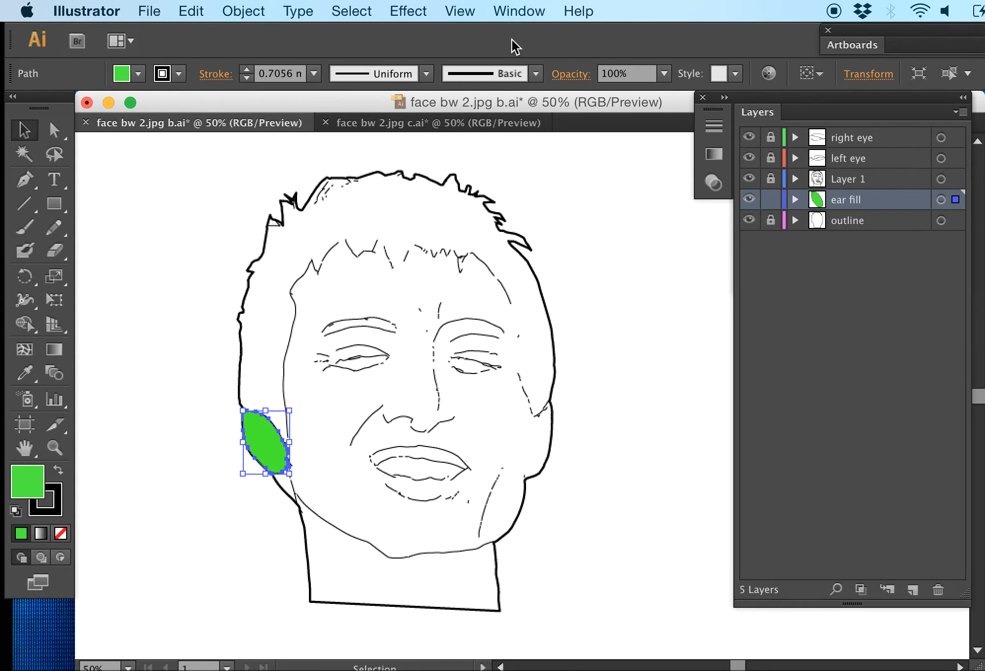
{"action": "left_click", "coordinate": [101, 260]}
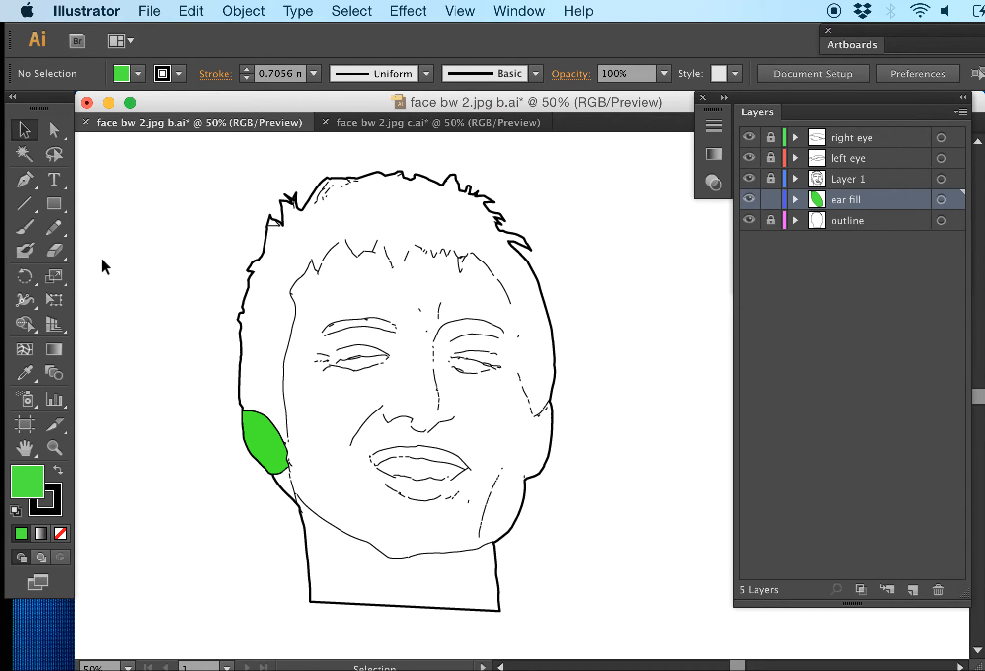
Undo the green fill on the ear shape and deselect it
{"action": "left_click", "coordinate": [770, 199]}
{"action": "left_click", "coordinate": [770, 200]}
{"action": "key", "text": "super+z"}
{"action": "left_click", "coordinate": [181, 359]}
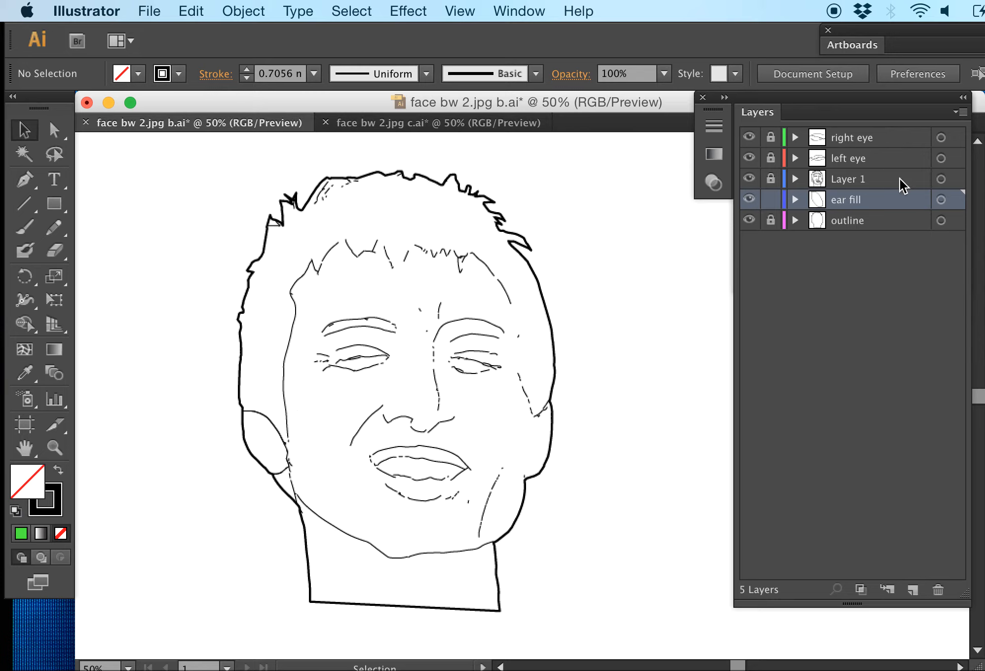
Hide the right eye, left eye, Layer 1 and ear fill layers, and lock the ear fill layer
{"action": "left_click", "coordinate": [750, 199]}
{"action": "left_click", "coordinate": [748, 178]}
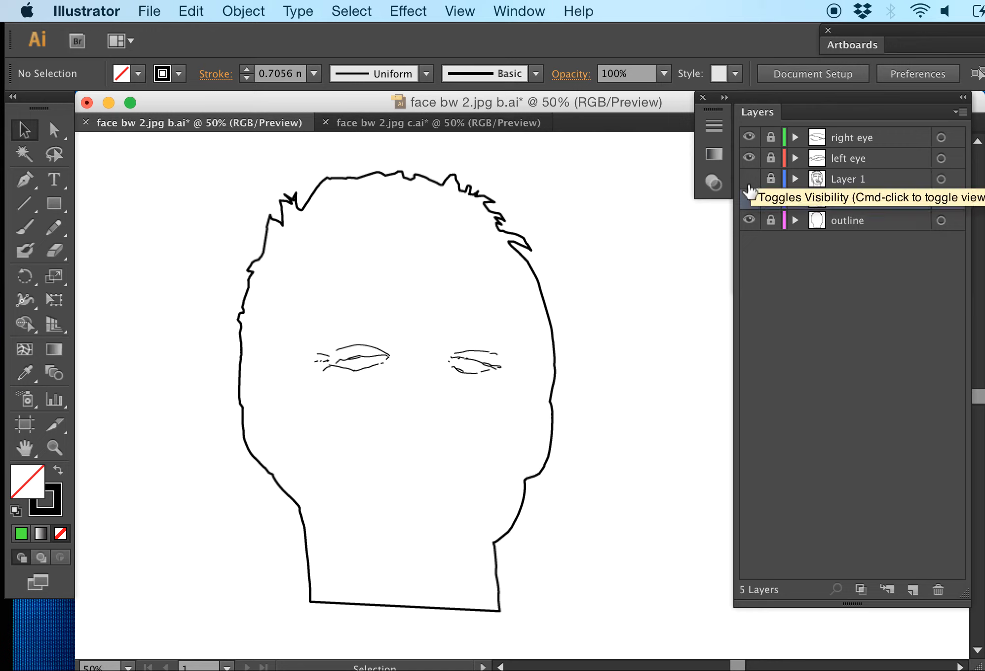
{"action": "left_click", "coordinate": [749, 178]}
{"action": "left_click", "coordinate": [749, 158]}
{"action": "left_click", "coordinate": [748, 138]}
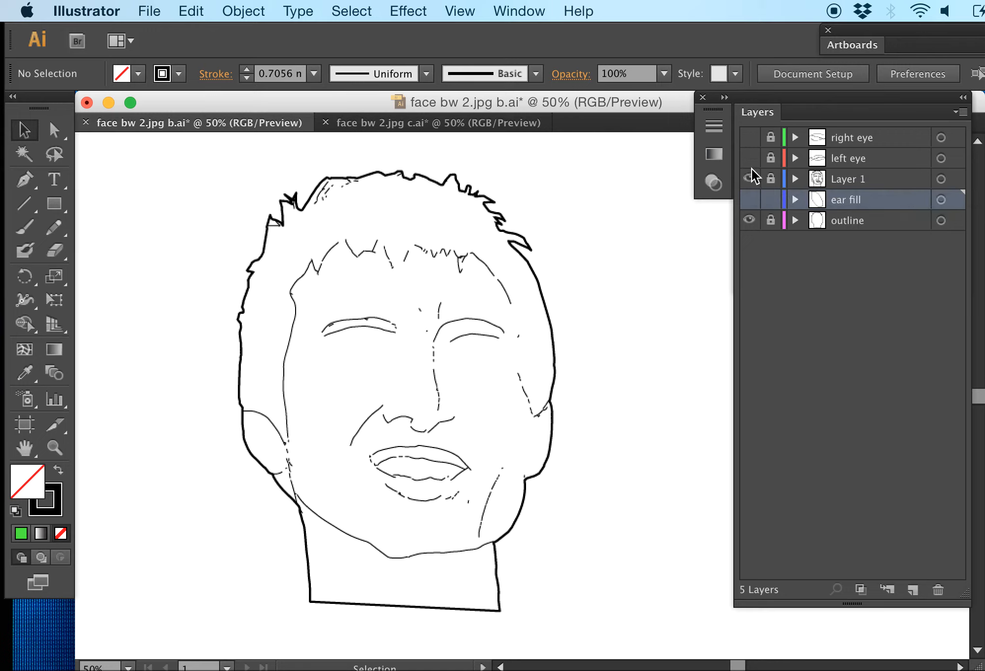
{"action": "left_click", "coordinate": [750, 178]}
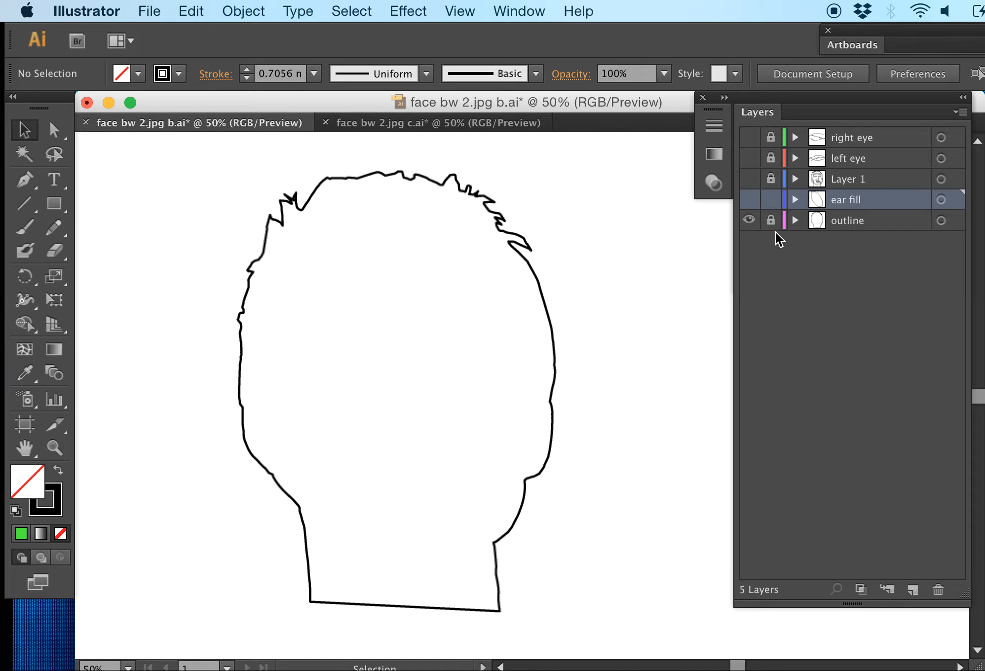
{"action": "left_click", "coordinate": [770, 199]}
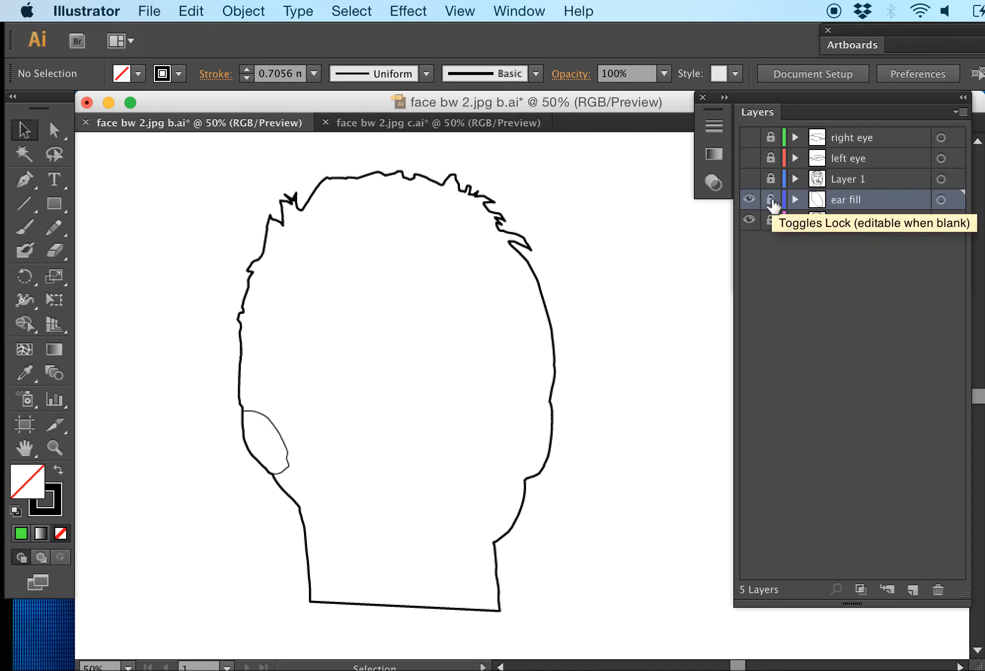
{"action": "left_click", "coordinate": [749, 199]}
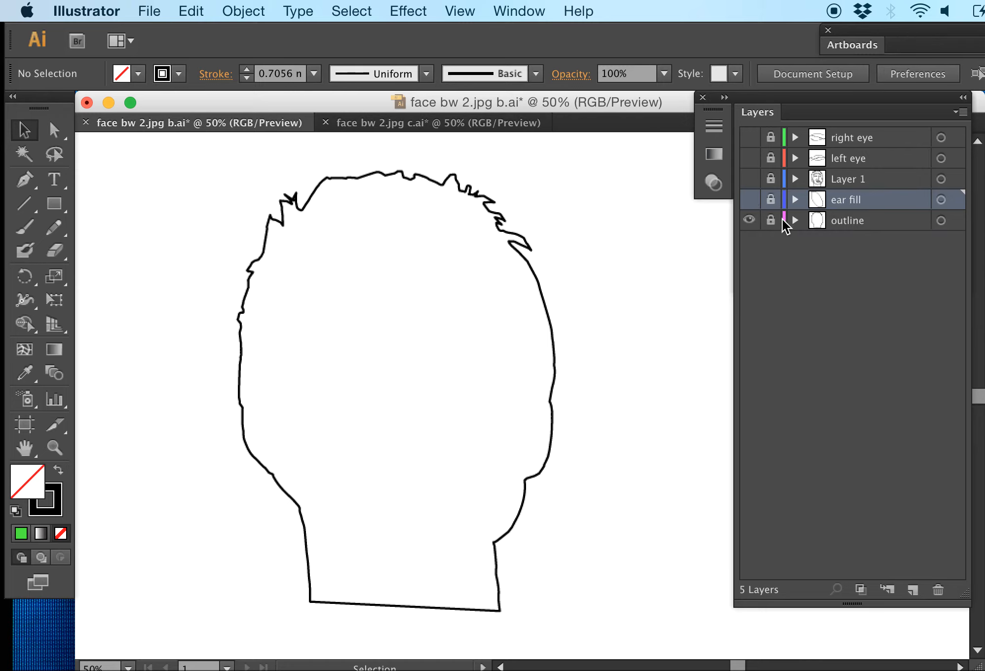
Unlock the outline layer and give the head shape's stroke a dashed line with a 1 mm gap
{"action": "left_click", "coordinate": [774, 221]}
{"action": "key", "text": "super+a"}
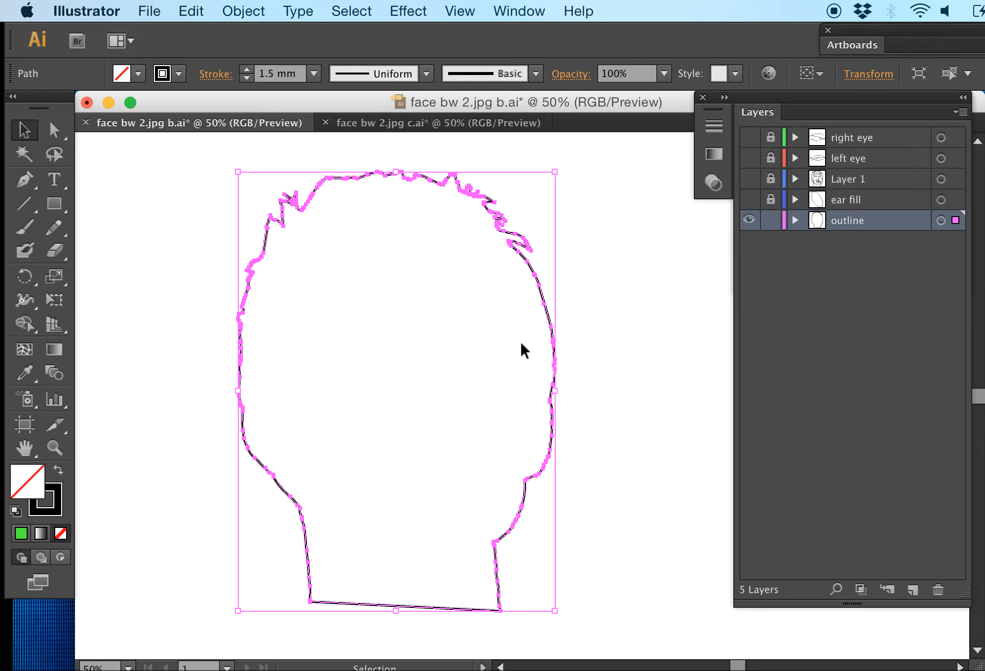
{"action": "left_click", "coordinate": [513, 12]}
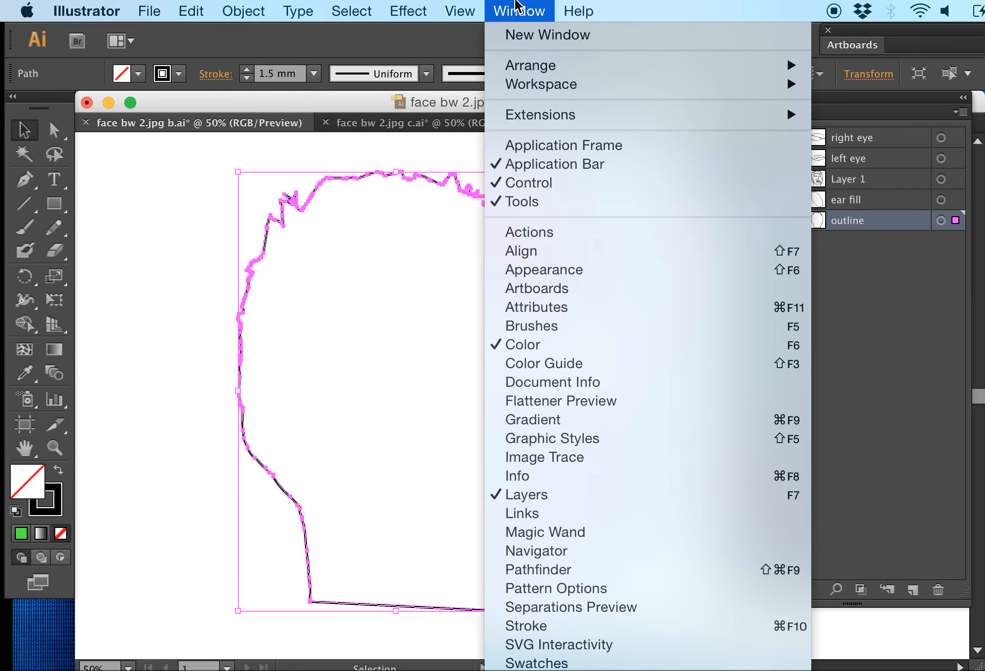
{"action": "left_click", "coordinate": [548, 626]}
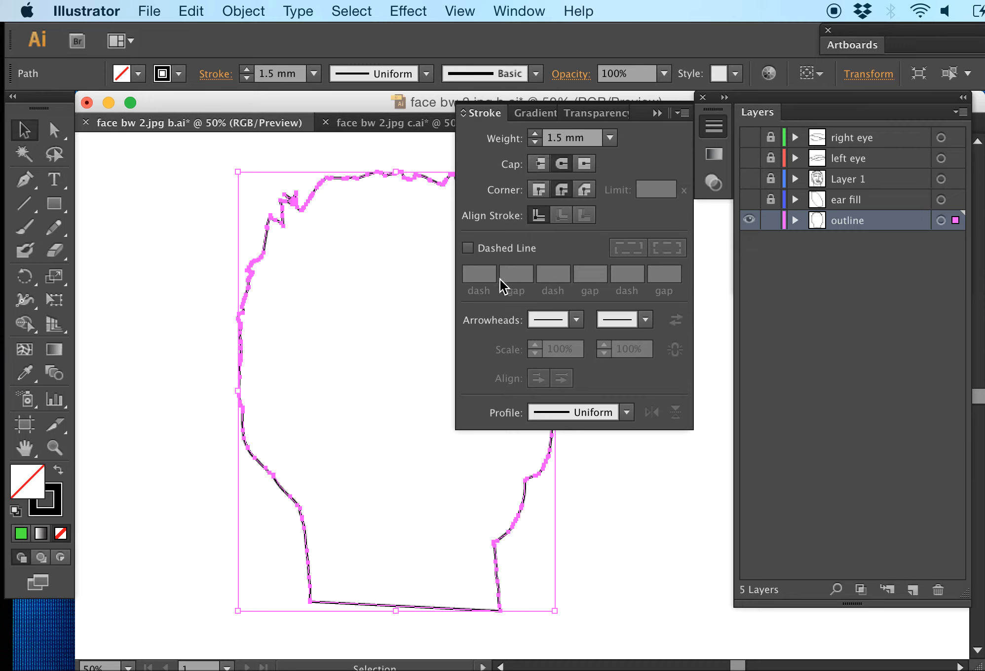
{"action": "left_click", "coordinate": [468, 249]}
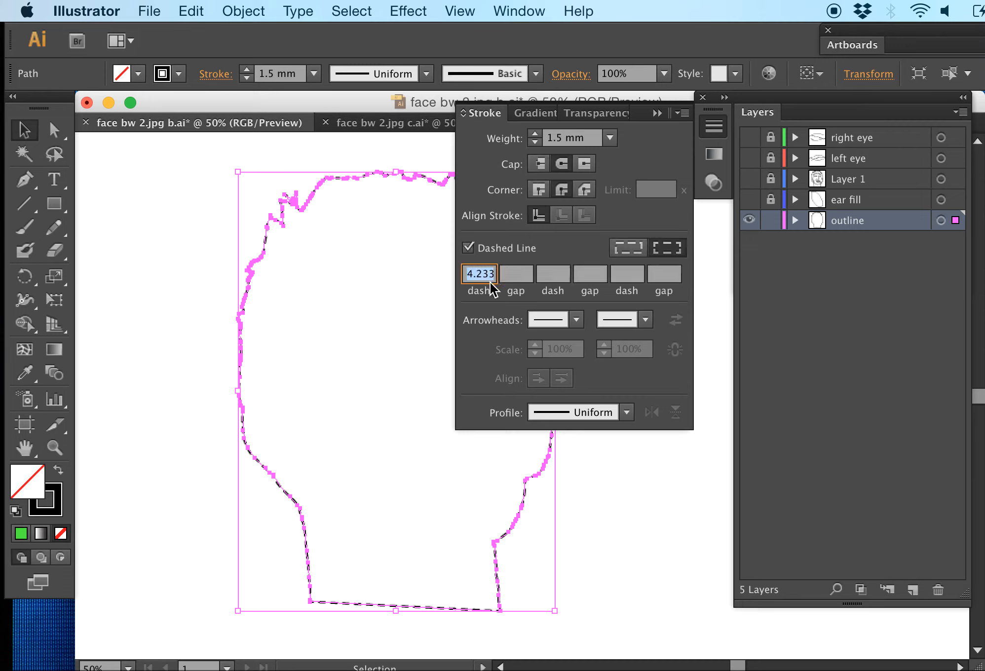
{"action": "left_click", "coordinate": [520, 277]}
{"action": "type", "text": "1"}
{"action": "left_click", "coordinate": [365, 344]}
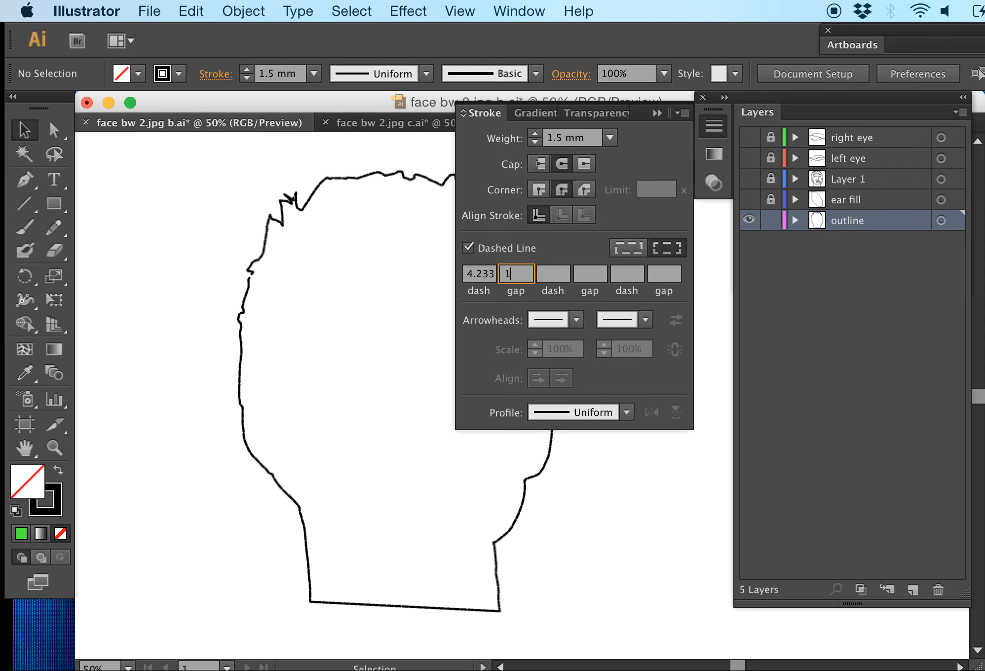
{"action": "key", "text": "Return"}
Set the head outline's dash gap to 3 mm and its dash length to 1 mm
{"action": "key", "text": "super+a"}
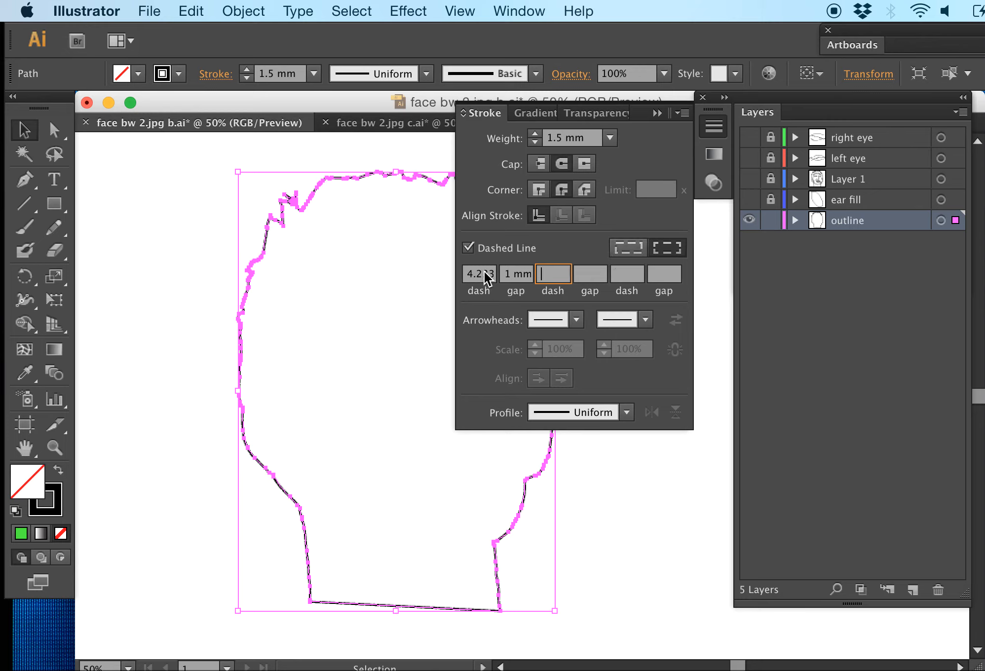
{"action": "left_click", "coordinate": [509, 273]}
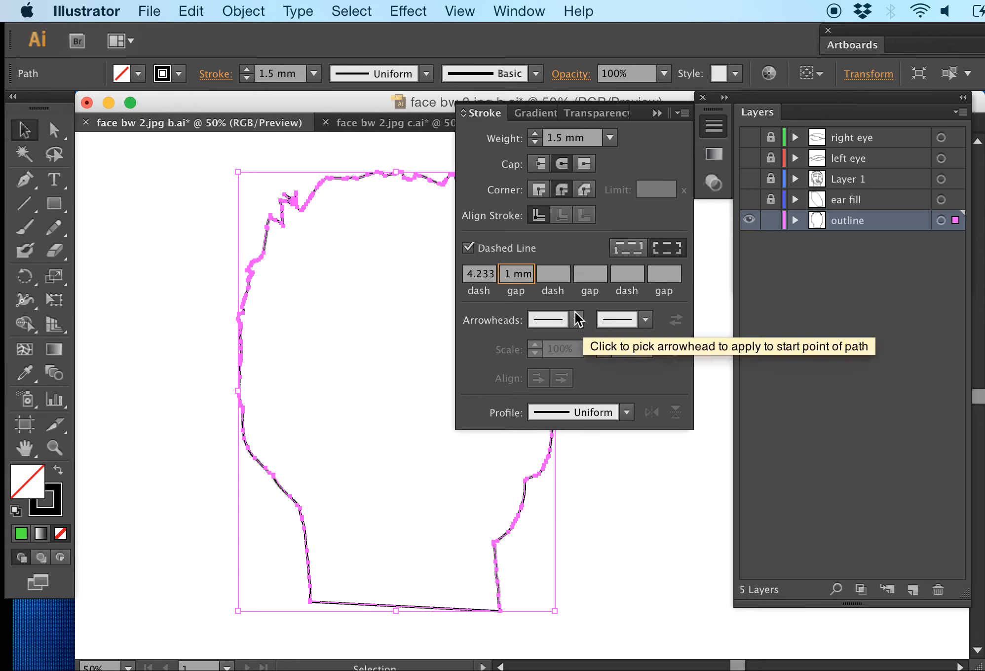
{"action": "key", "text": "BackSpace"}
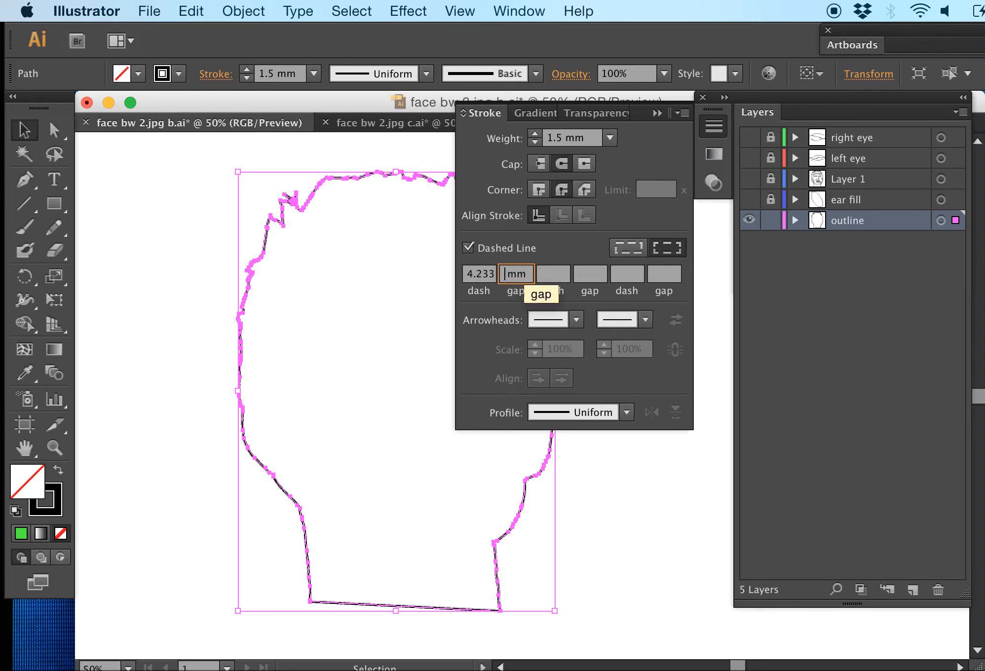
{"action": "type", "text": "3"}
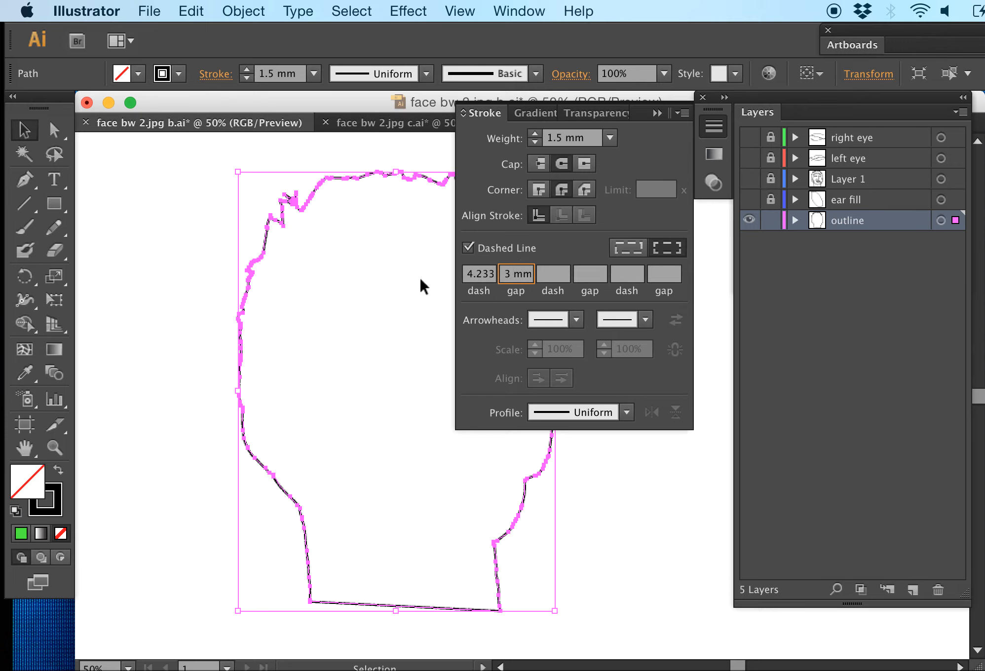
{"action": "left_click", "coordinate": [393, 349]}
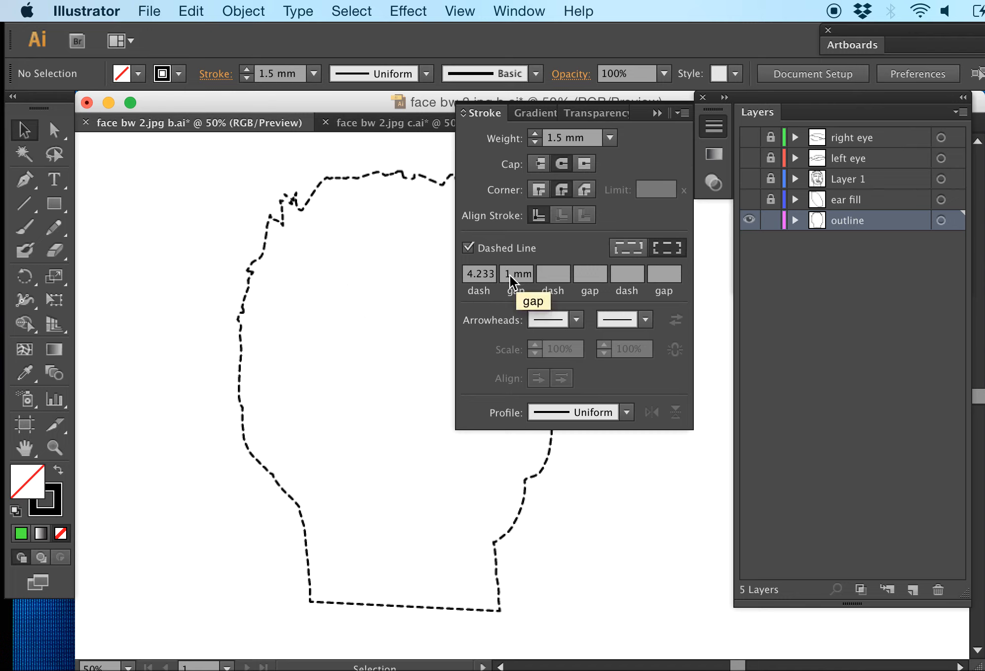
{"action": "key", "text": "super+a"}
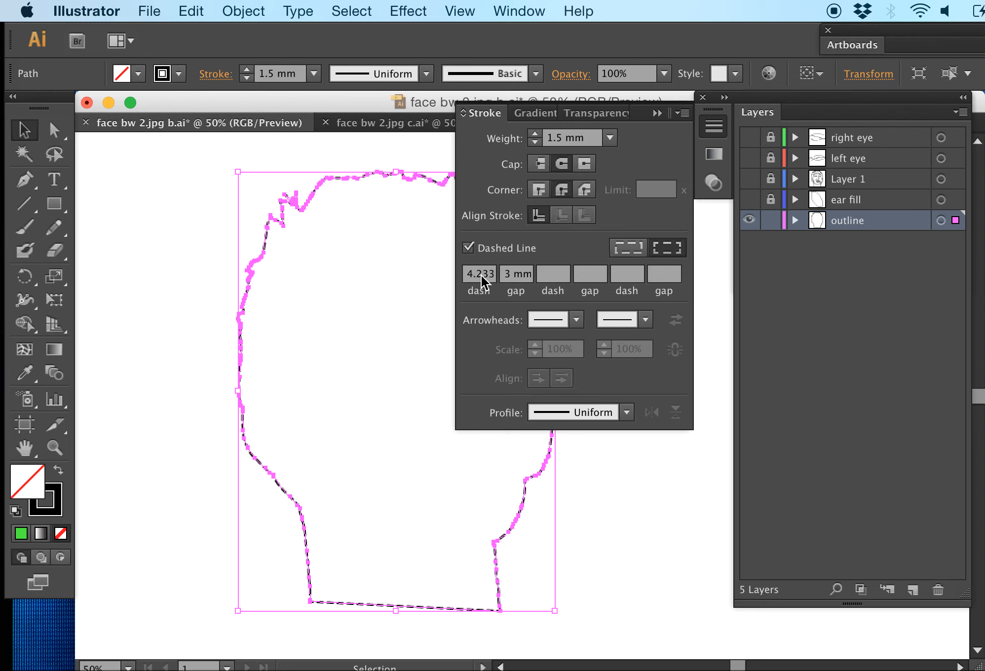
{"action": "left_click", "coordinate": [364, 365]}
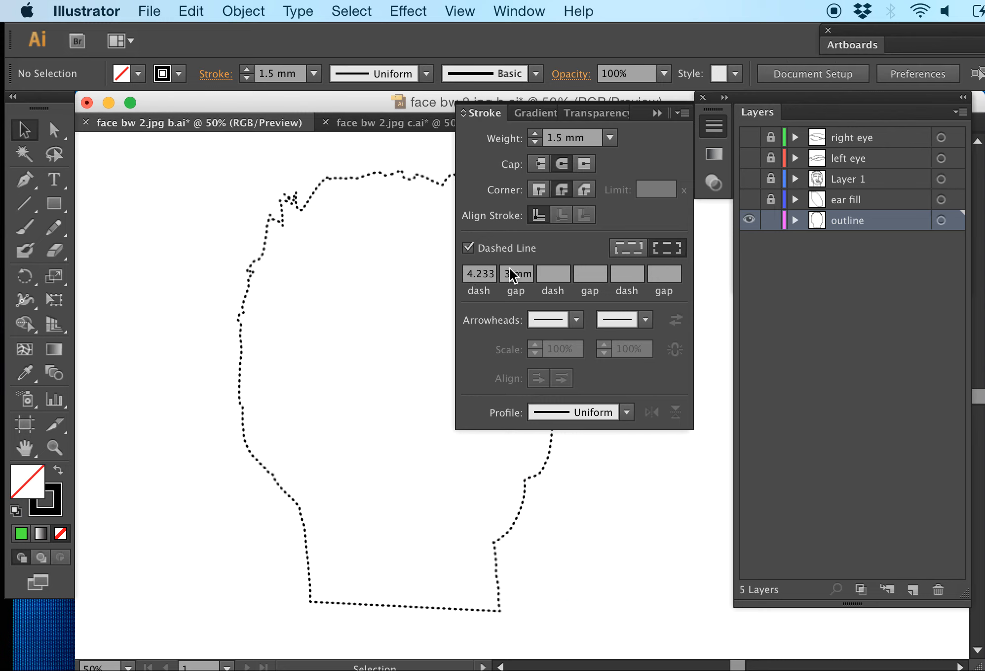
Set the gap between the head outline's dashes to 10 mm and deselect the shape
{"action": "key", "text": "super+a"}
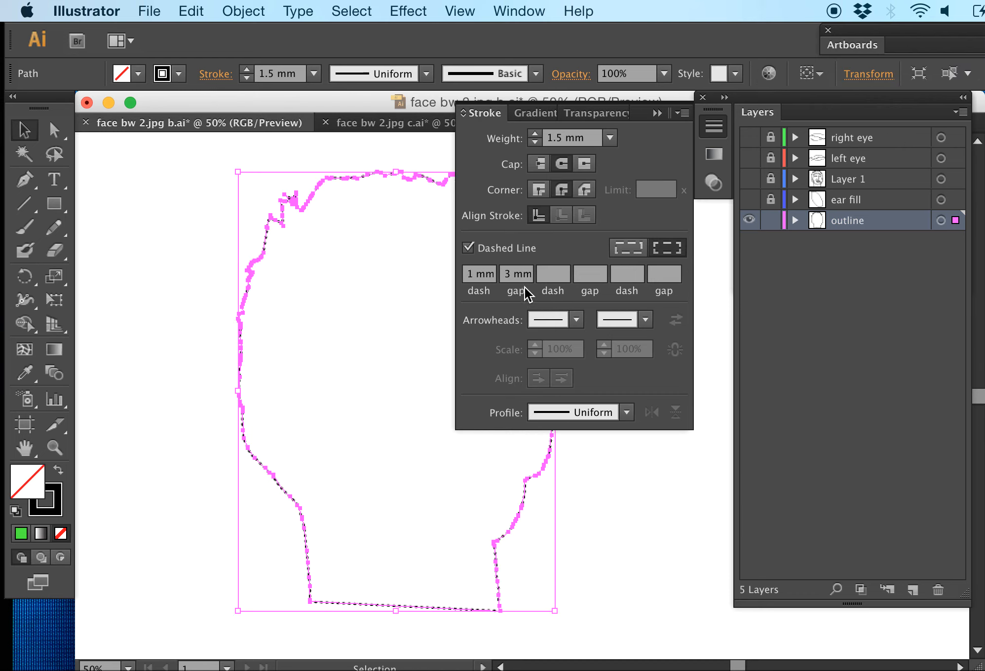
{"action": "key", "text": "super+a"}
{"action": "type", "text": "1"}
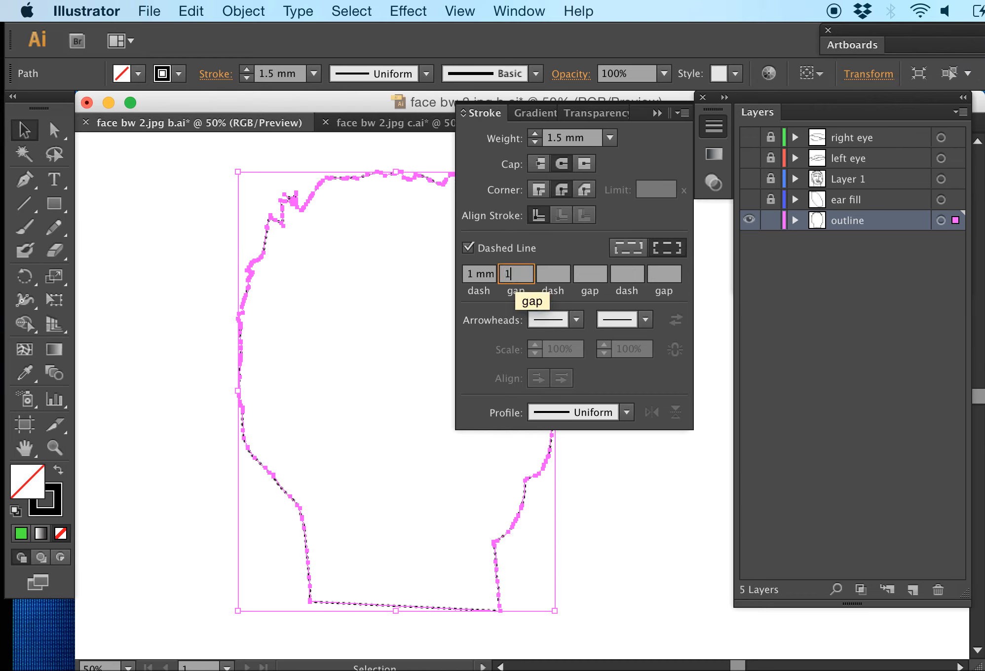
{"action": "type", "text": "0"}
{"action": "key", "text": "Return"}
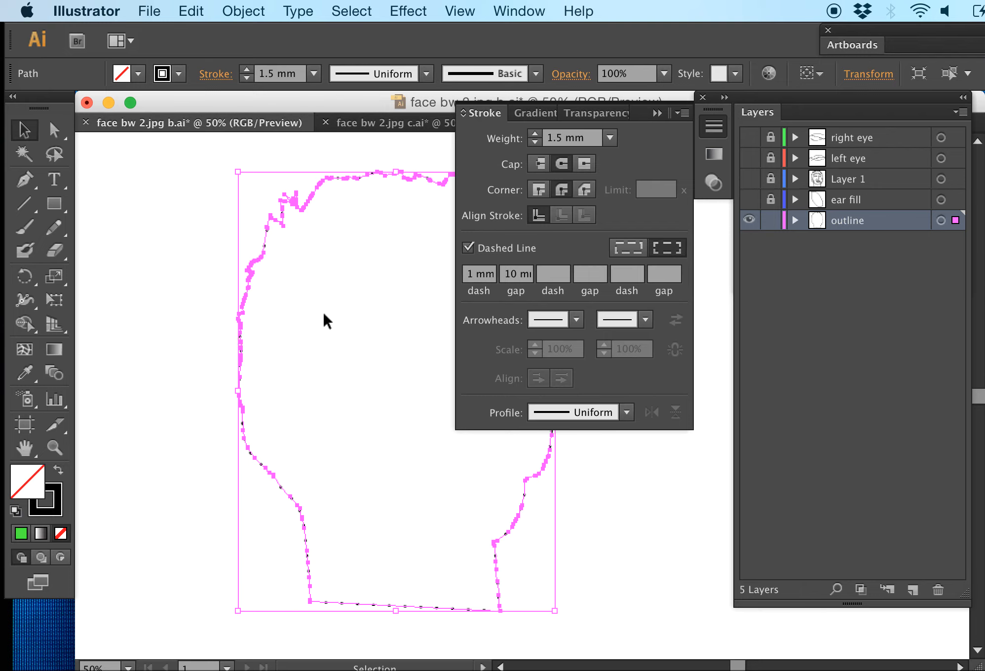
{"action": "left_click", "coordinate": [322, 310]}
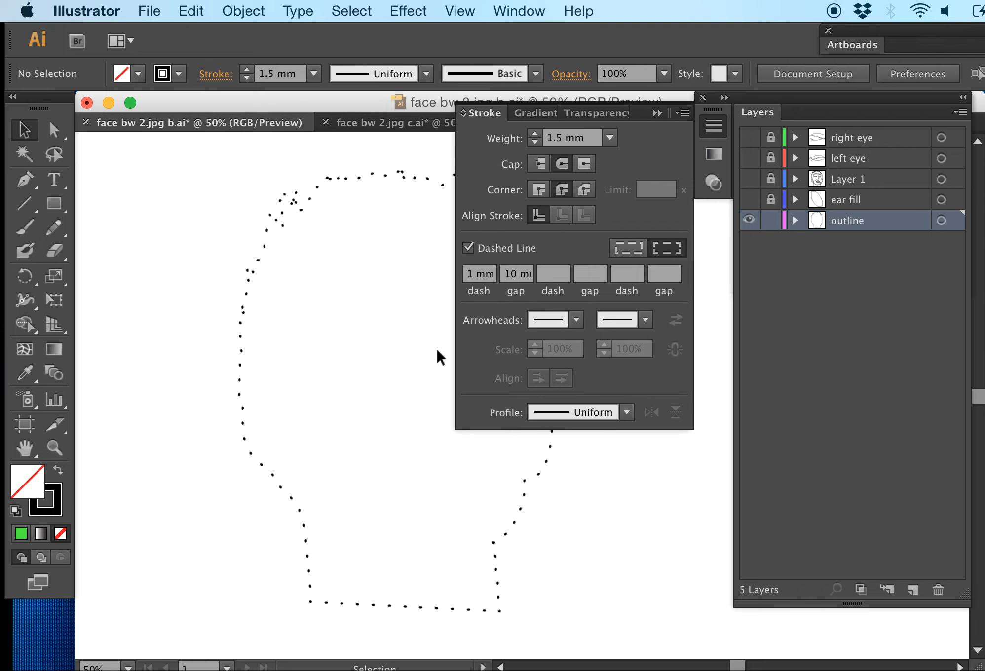